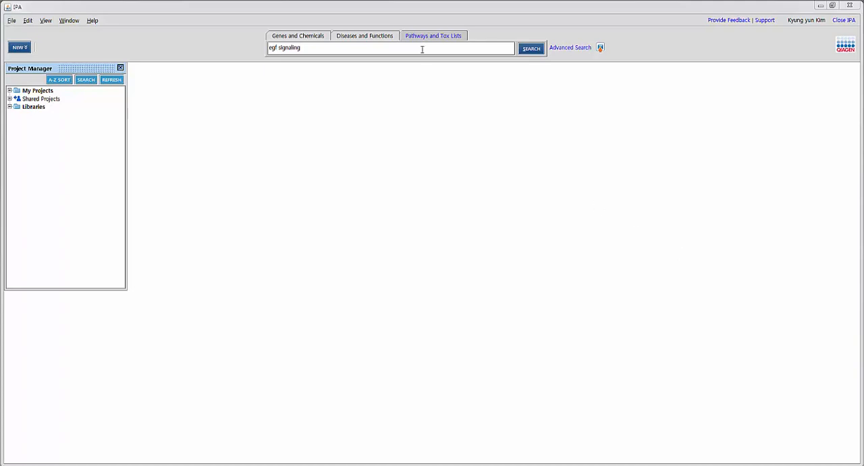
Step: Search the pathways and tox lists for "egf signaling" and open the EGF Signaling canonical pathway, moving its window clear of the Project Manager
click(400, 49)
key(Return)
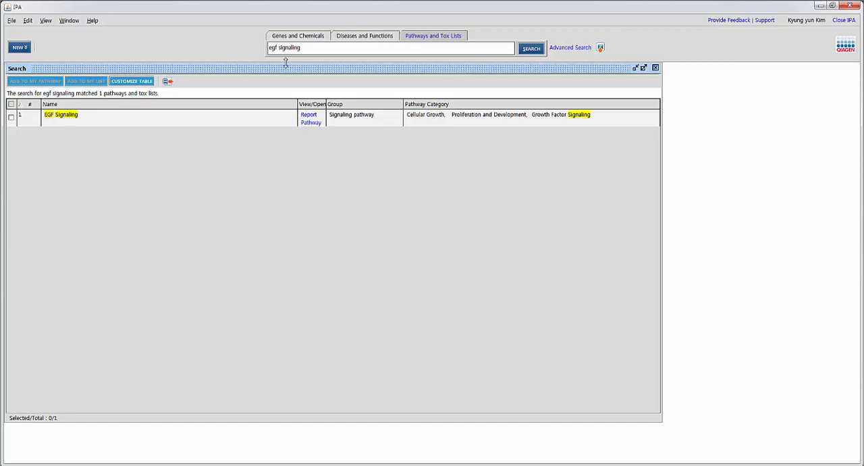
drag(289, 70, 380, 73)
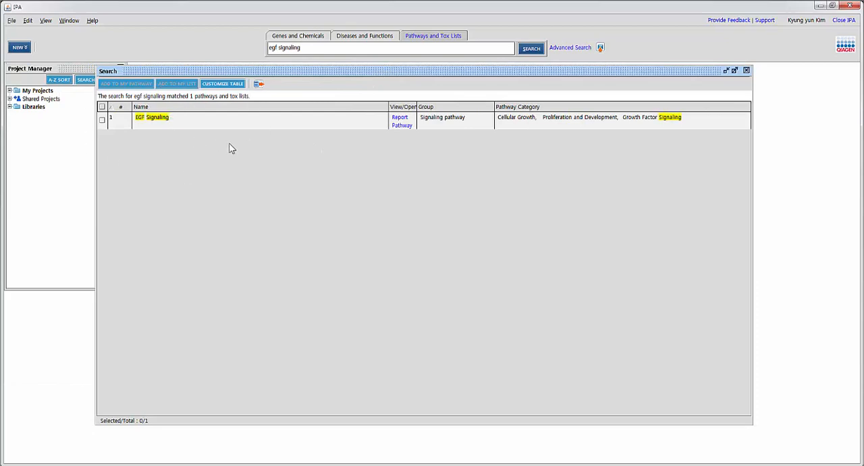
click(402, 127)
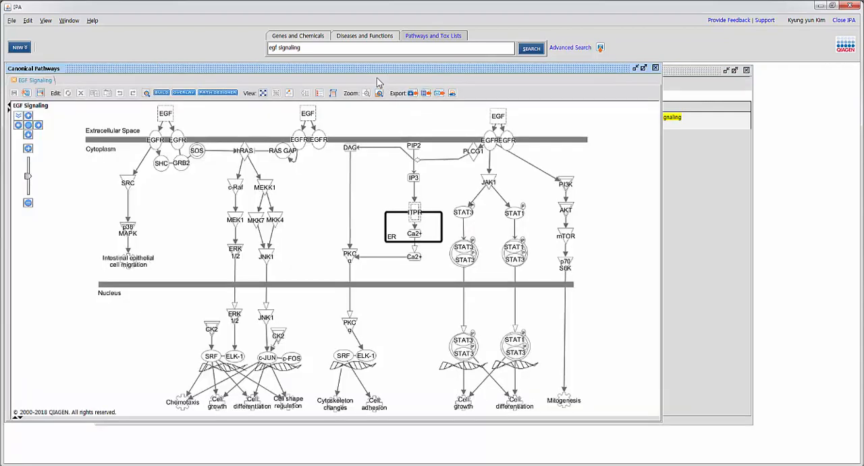
drag(371, 69, 488, 71)
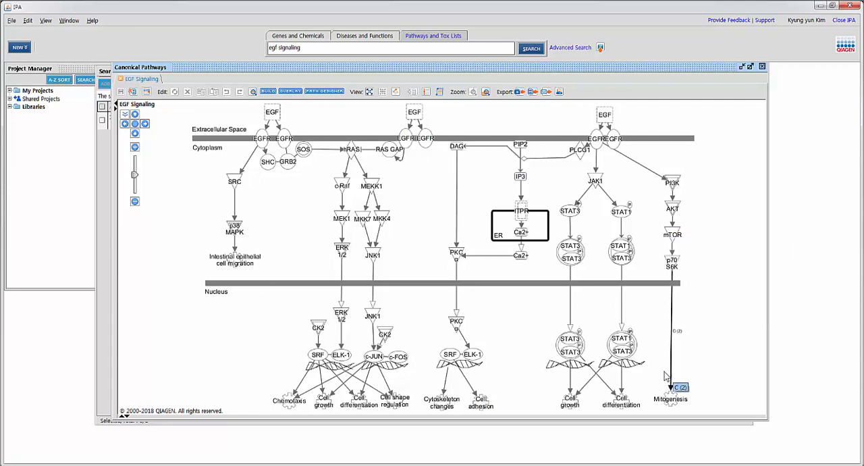
Step: Select the whole EGF Signaling pathway diagram and add its molecules to a new My List
drag(177, 103, 722, 413)
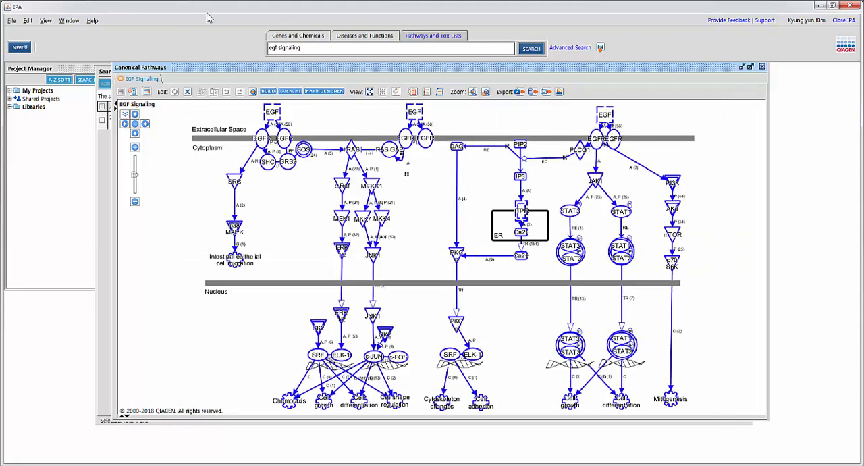
click(134, 93)
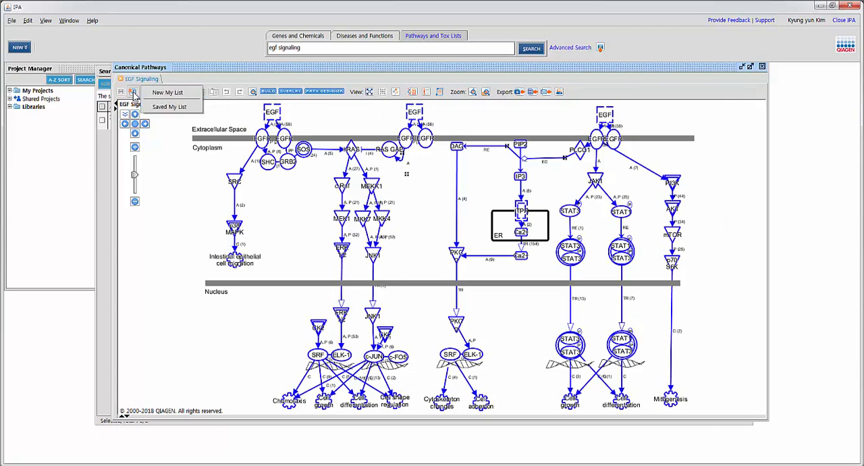
click(165, 93)
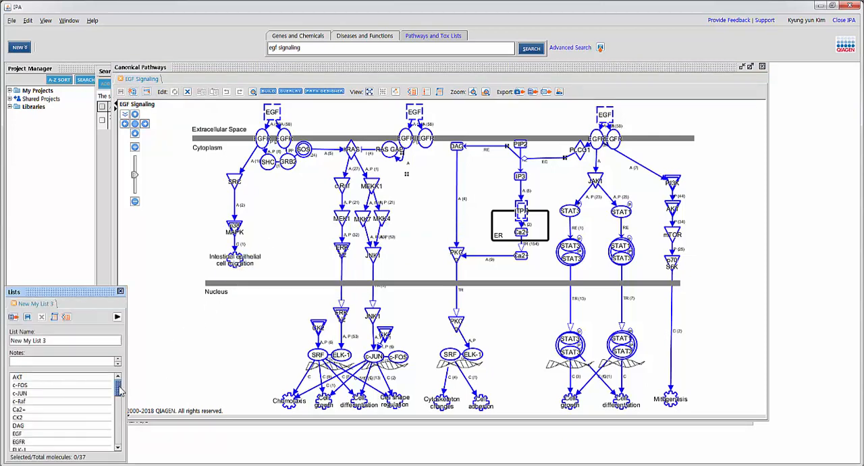
mouse_move(121, 391)
mouse_down()
mouse_move(122, 449)
mouse_move(124, 388)
mouse_up()
Step: Add the molecules of the new list to a new My Pathway
click(119, 316)
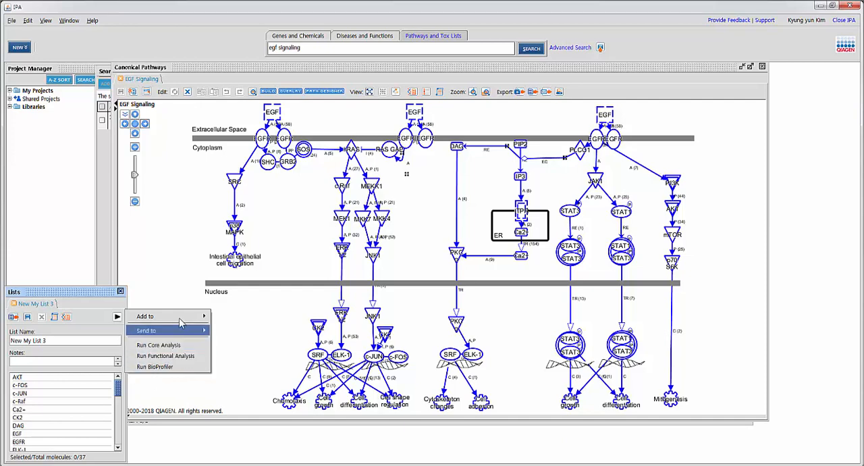
mouse_move(181, 320)
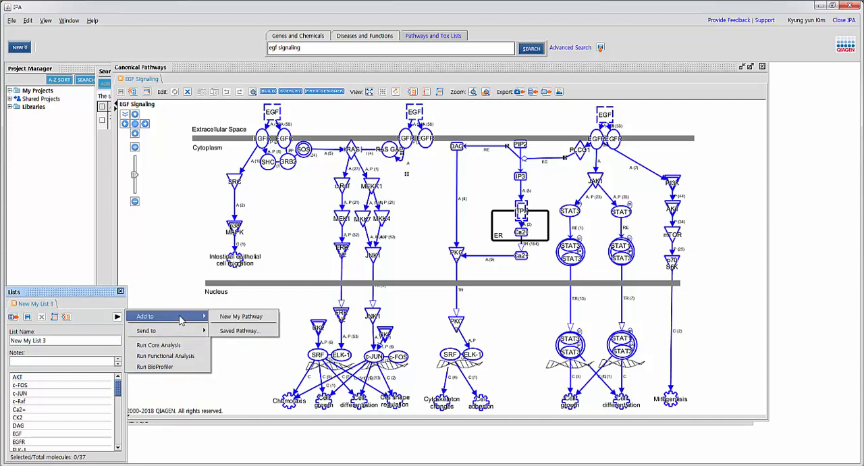
click(268, 318)
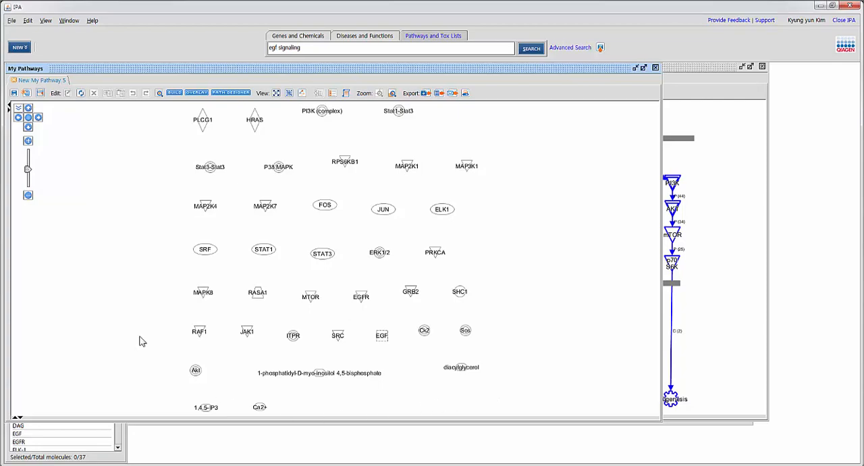
Step: Rearrange the windows so the EGF Signaling pathway sits behind and the new My Pathway is in front, clear of the lists
click(741, 206)
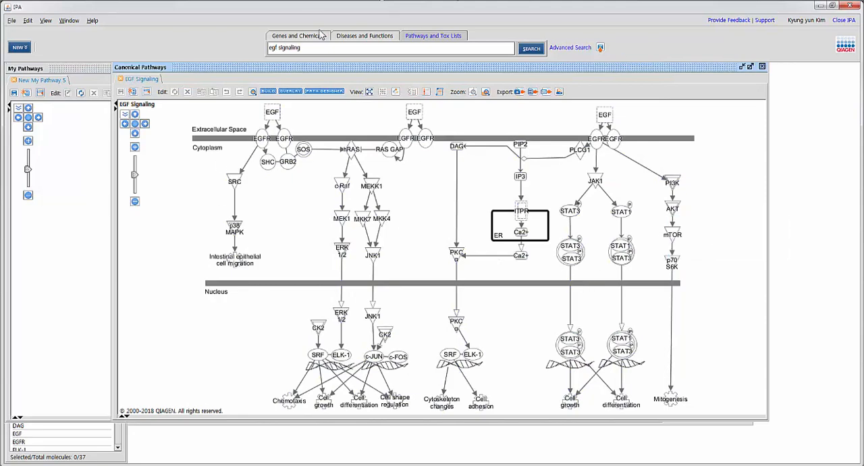
drag(333, 69, 418, 68)
click(159, 75)
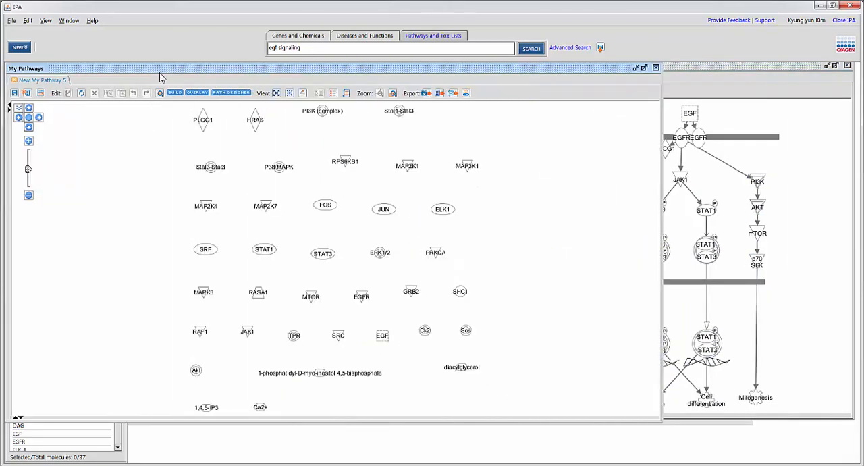
drag(161, 77, 253, 73)
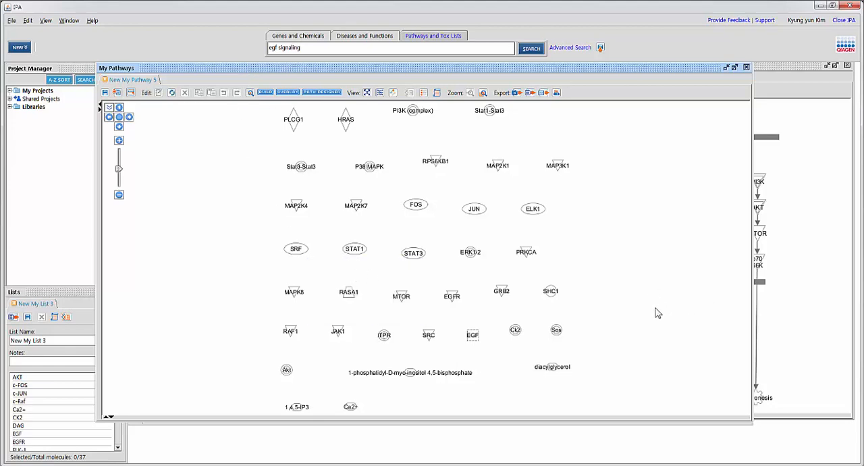
Step: Open the build tools for the new pathway, keeping the current Windows colour scheme, and choose Grow with the Stat3-Stat3 node selected
click(267, 93)
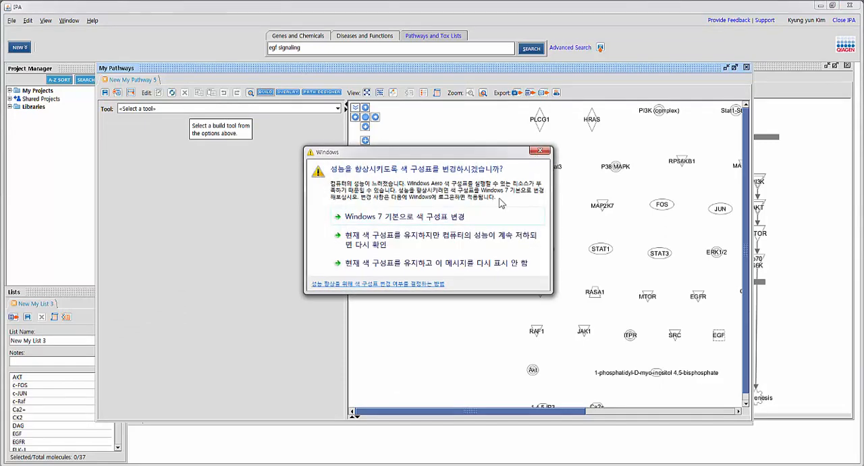
click(426, 263)
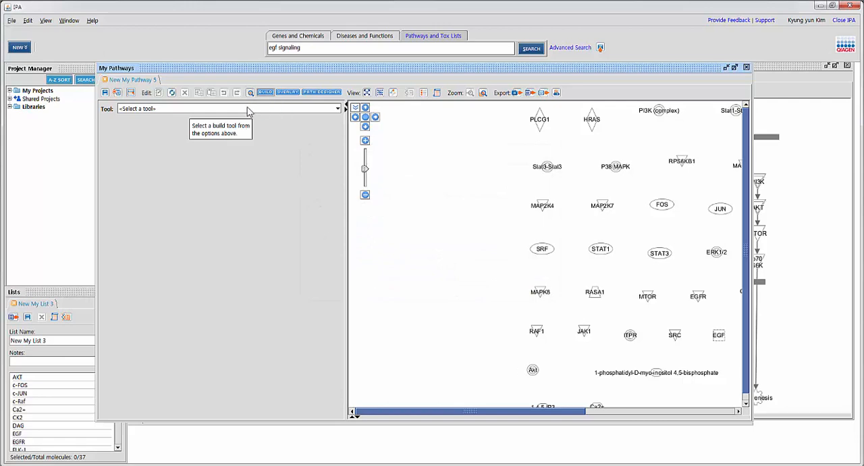
click(250, 109)
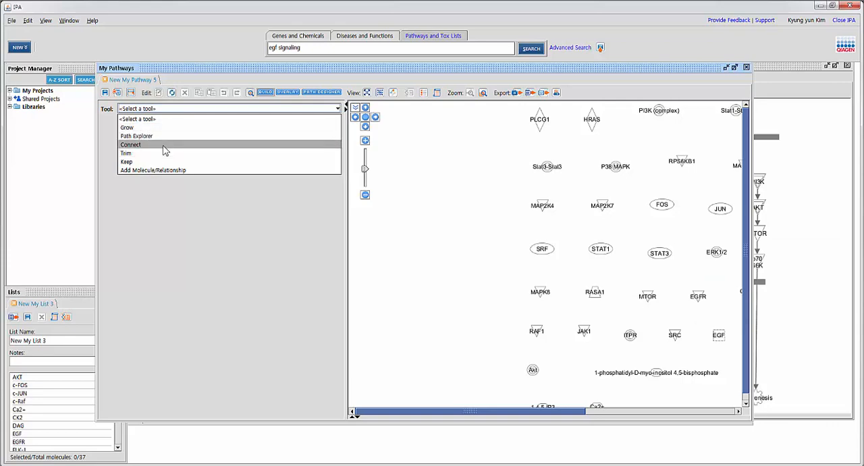
click(334, 206)
drag(334, 206, 237, 200)
click(436, 167)
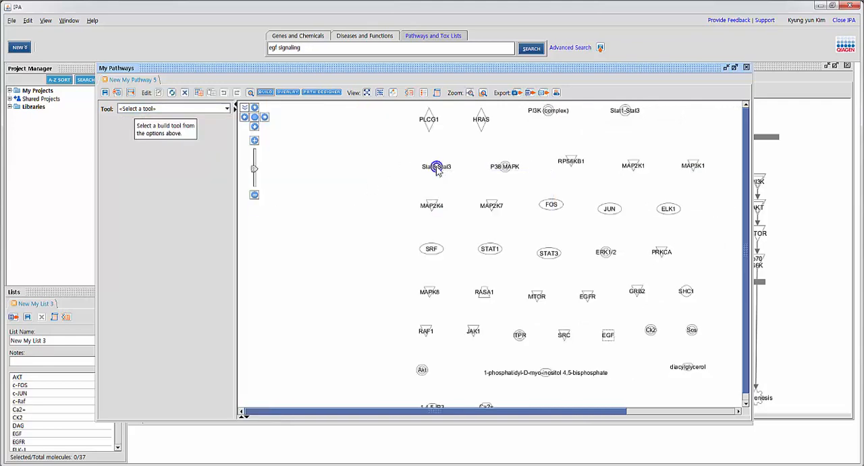
click(195, 109)
click(168, 128)
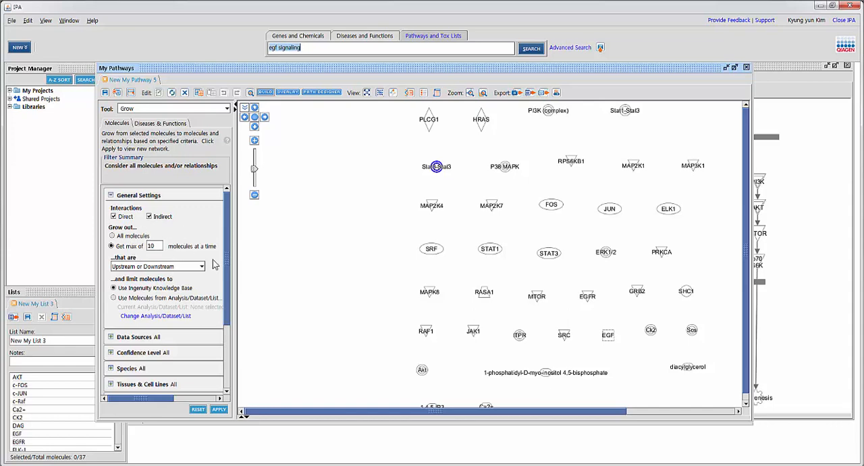
Step: Examine the Confidence Level and Relationship Types filters of the Grow tool
drag(229, 260, 220, 340)
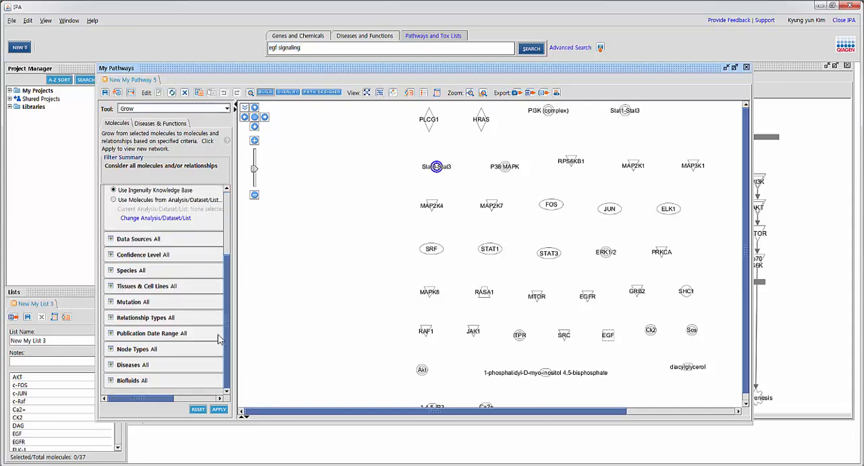
click(111, 255)
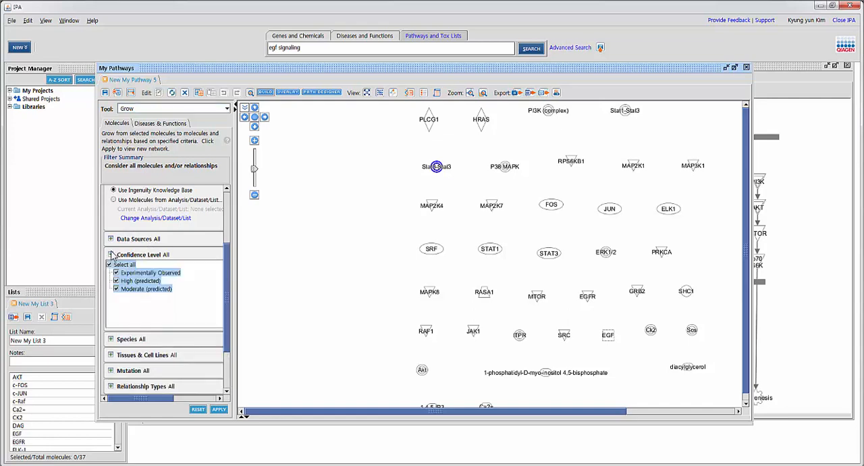
click(111, 255)
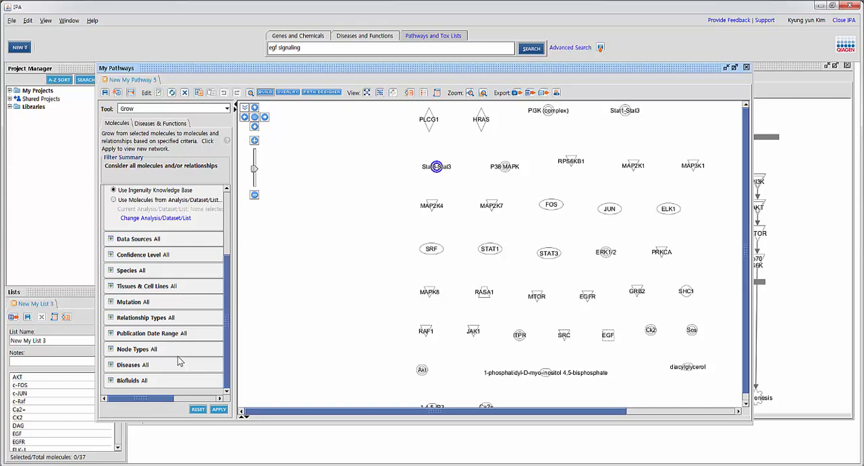
click(111, 318)
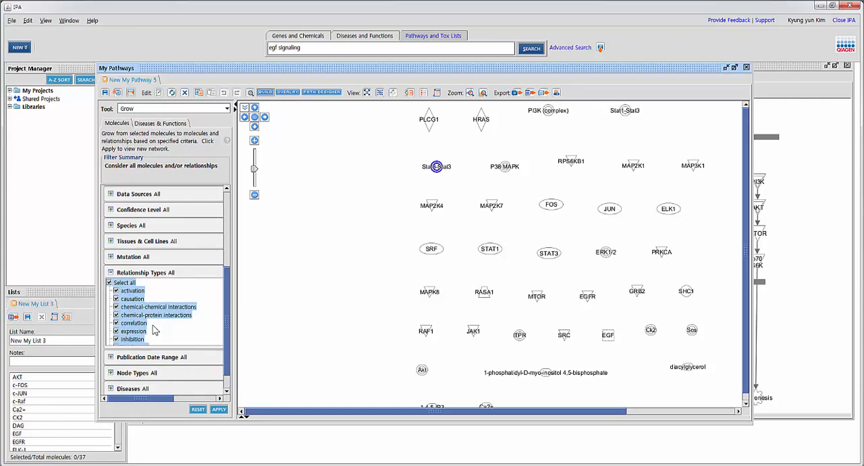
click(110, 273)
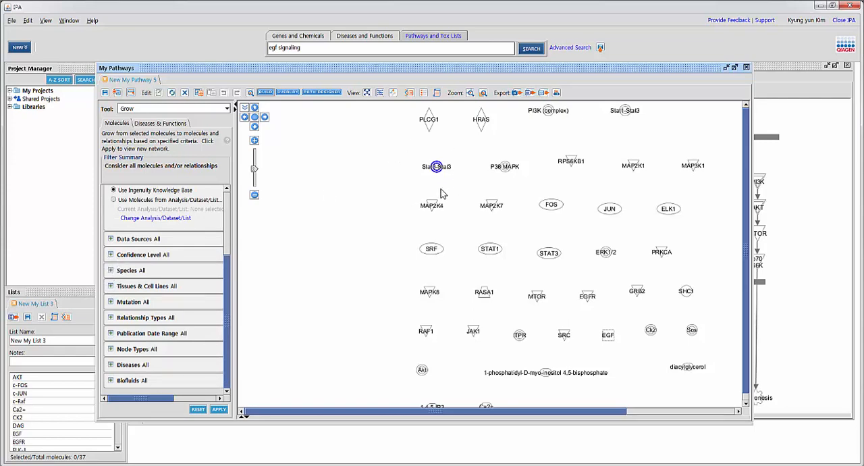
Step: Grow Stat3-Stat3 with both direct and indirect interactions, and delete the molecules this adds
click(222, 414)
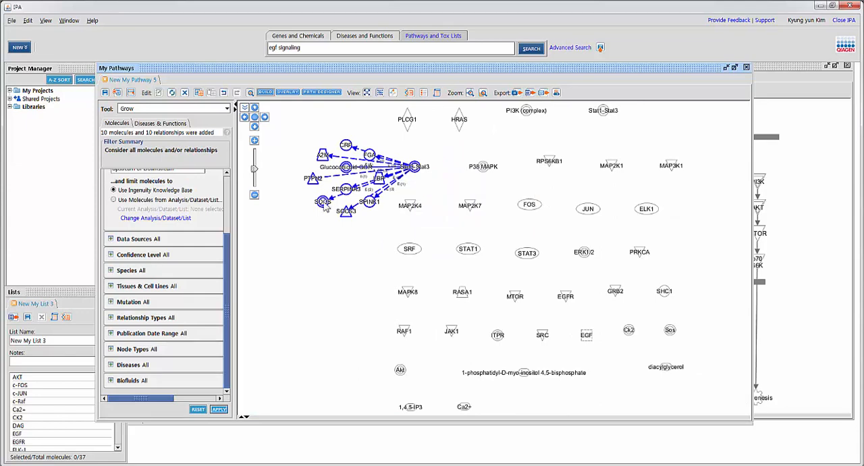
drag(230, 247, 226, 185)
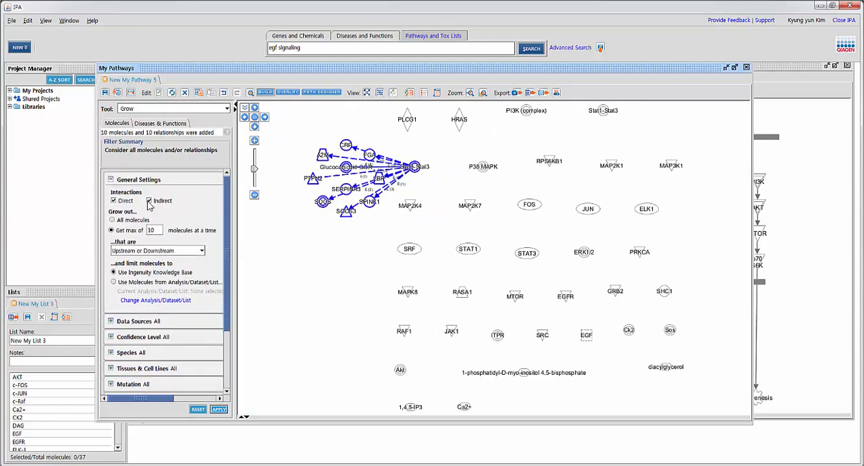
drag(292, 133, 386, 230)
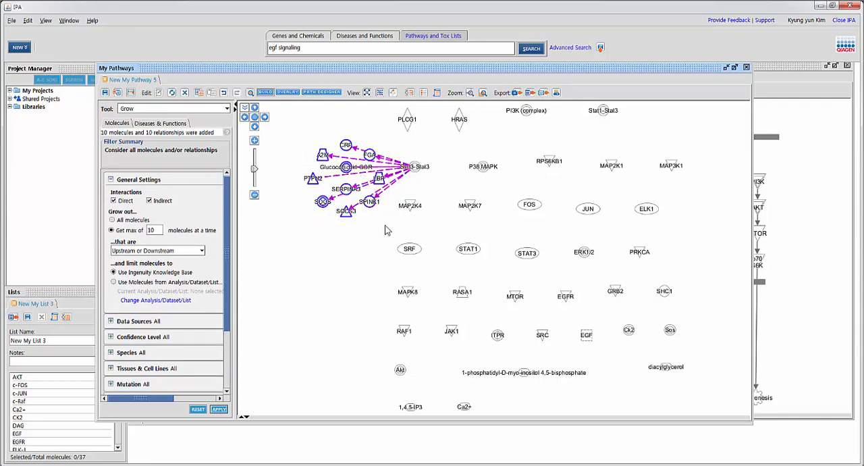
key(Delete)
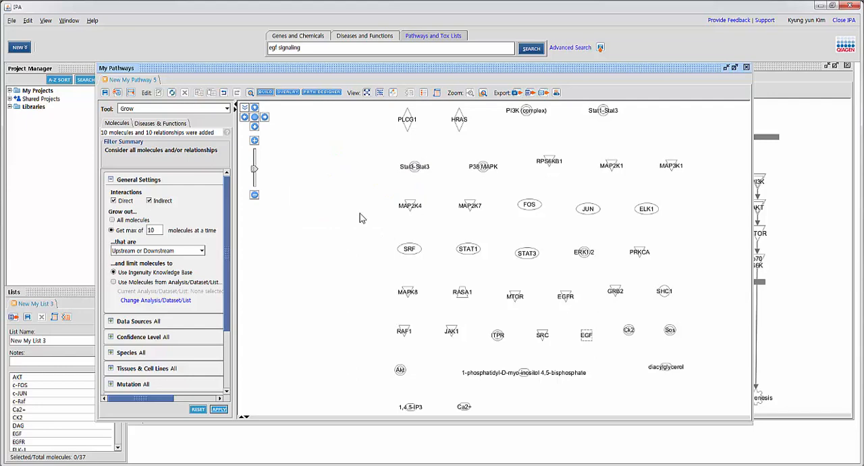
Step: Exclude indirect interactions and grow the Stat3-Stat3 node with direct interactions only
click(148, 201)
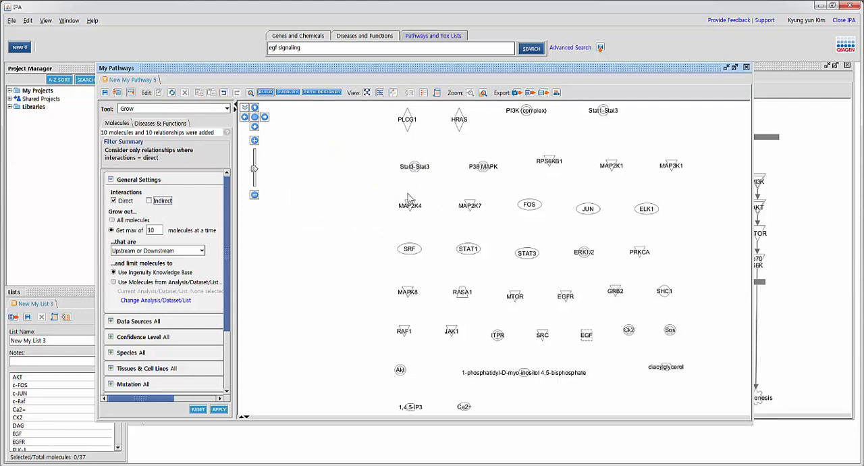
click(415, 166)
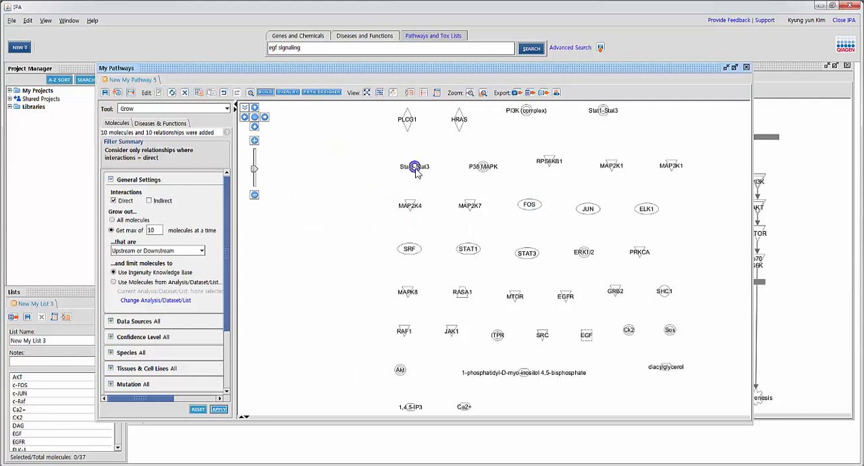
click(219, 409)
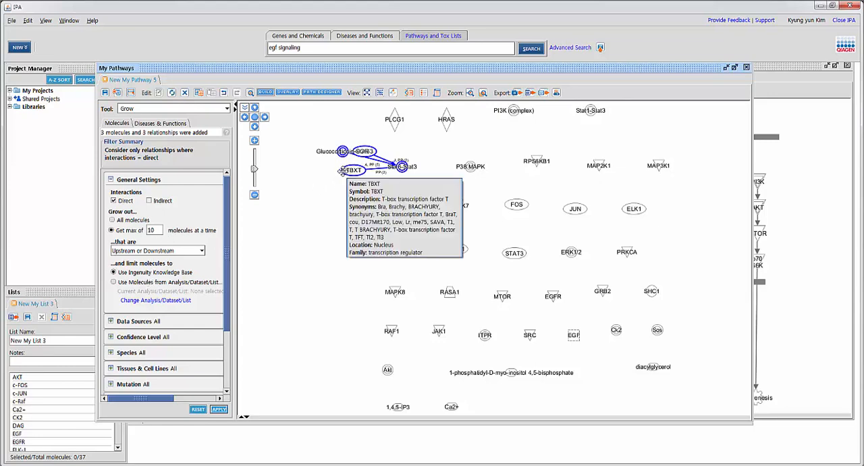
Step: Spread the grown Glucocorticoid-GCR, TBXT and PIAS3 molecules apart beside Stat3-Stat3 so they no longer overlap
click(331, 184)
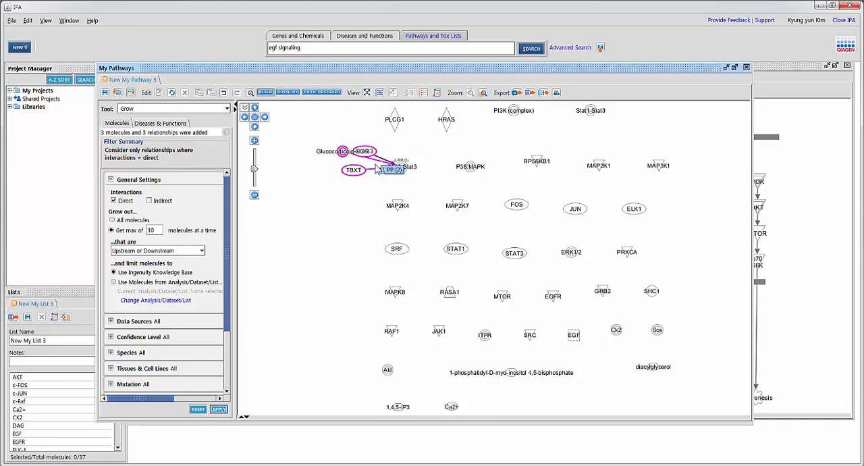
drag(338, 155, 335, 184)
drag(365, 152, 343, 140)
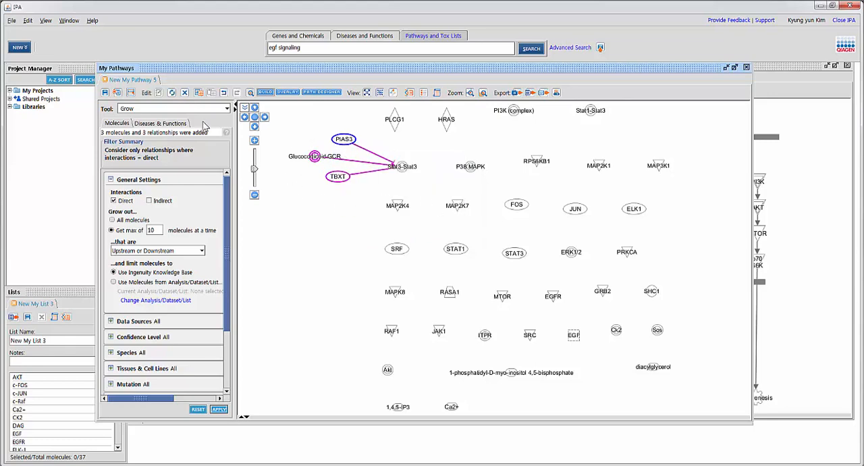
Step: Switch to the Path Explorer tool and add PIAS3, Glucocorticoid-GCR and TBXT as Set A
click(167, 110)
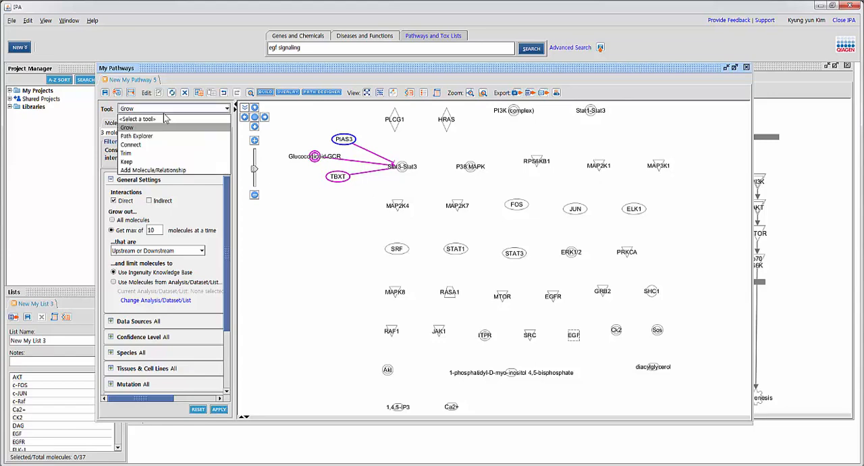
click(166, 137)
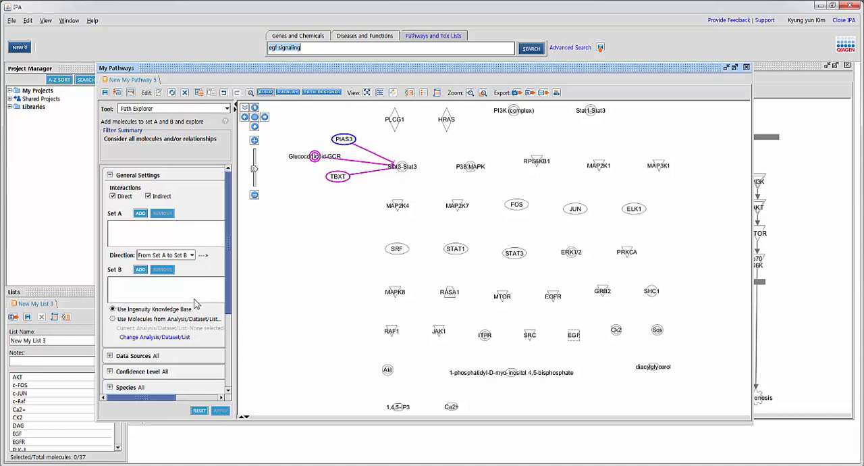
click(300, 128)
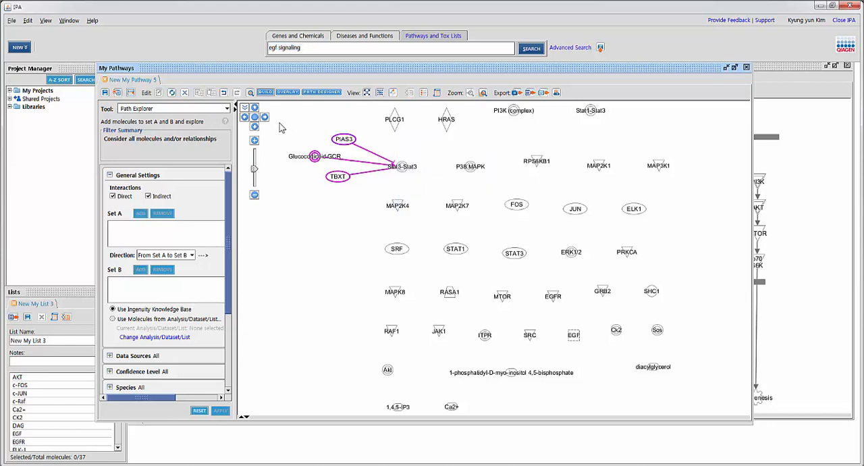
drag(280, 127, 365, 204)
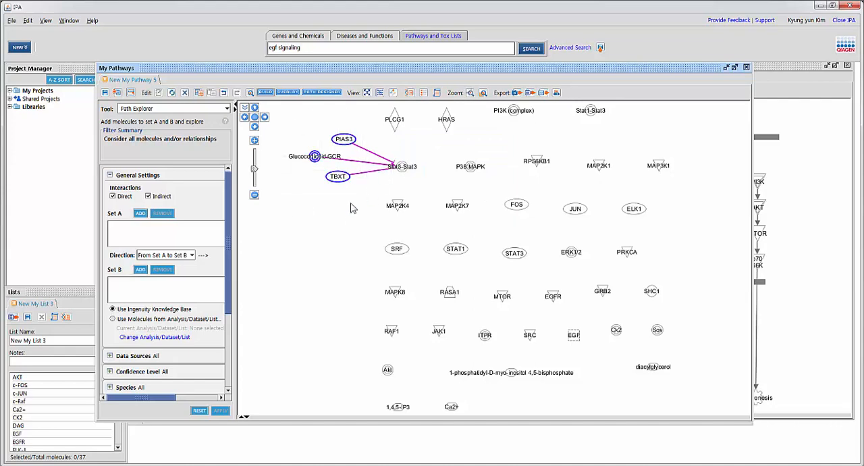
click(141, 213)
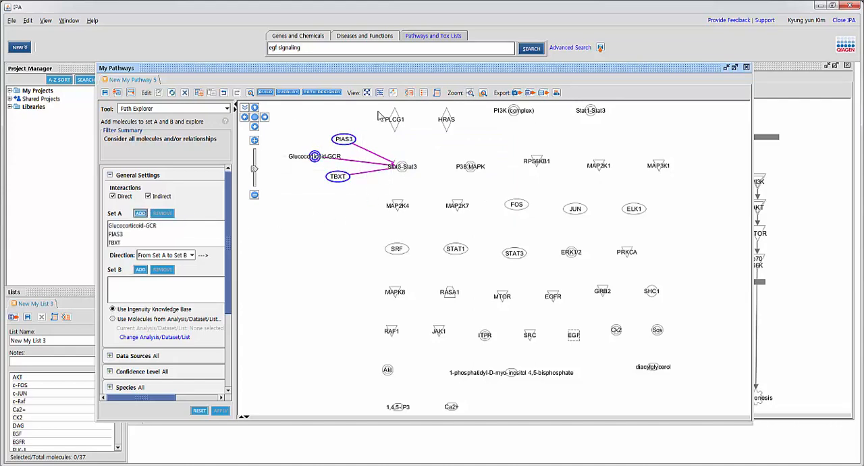
Step: Add the EGF Signaling molecules except 1,4,5-IP3 and Ca2+ as Set B, and set the path direction to Any Direction
drag(381, 113, 715, 407)
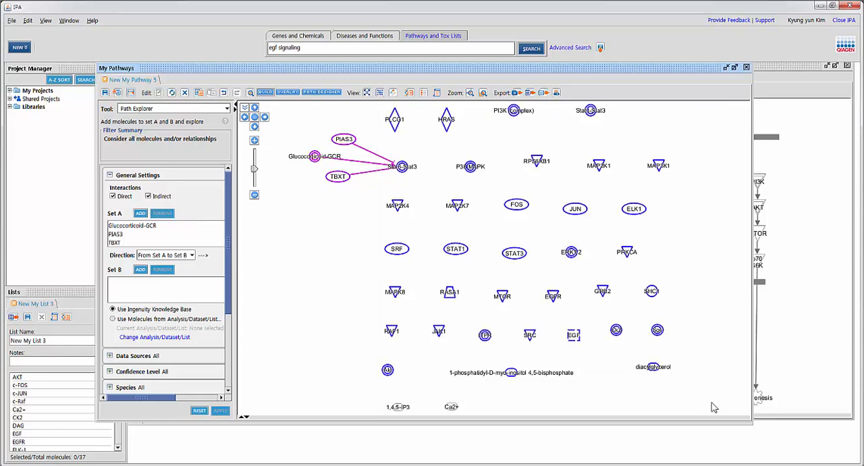
click(140, 269)
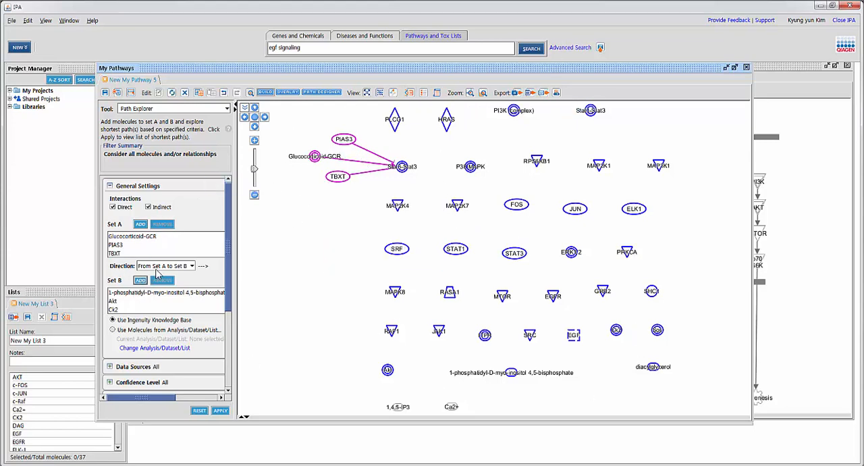
click(156, 270)
click(169, 295)
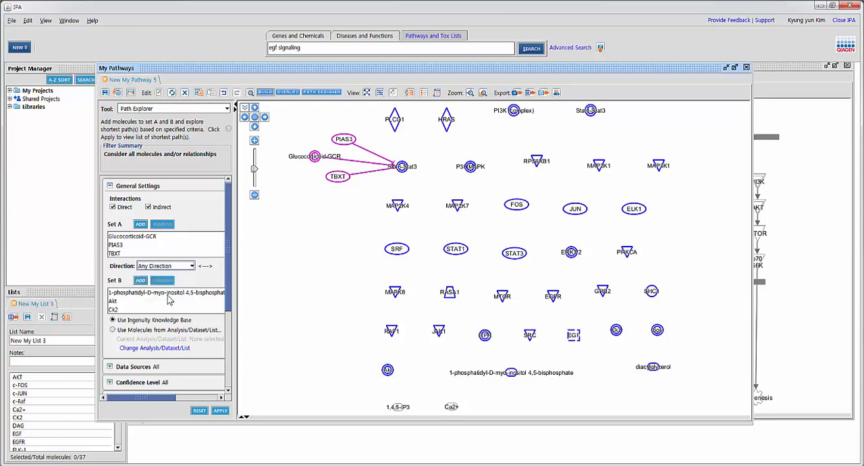
click(169, 268)
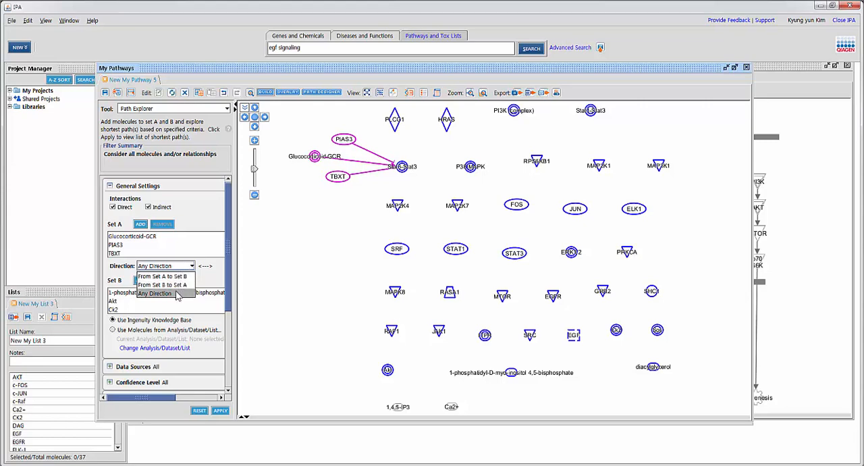
click(176, 294)
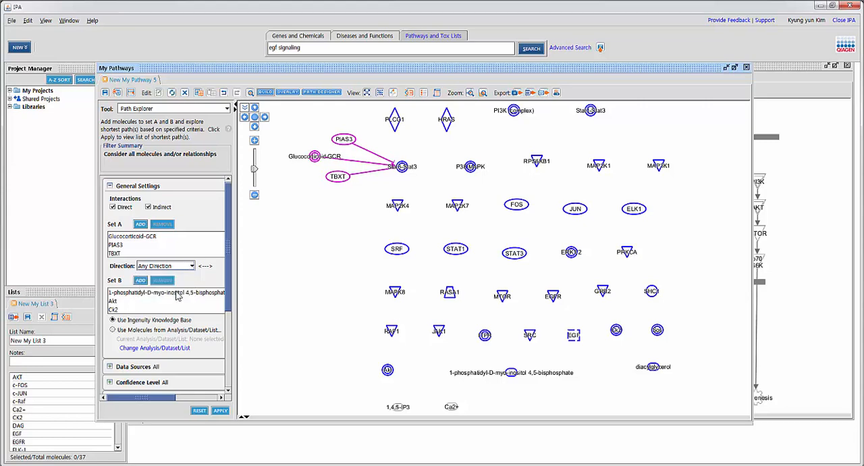
Step: Exclude indirect interactions and run Path Explorer for the shortest paths between the two sets
click(149, 207)
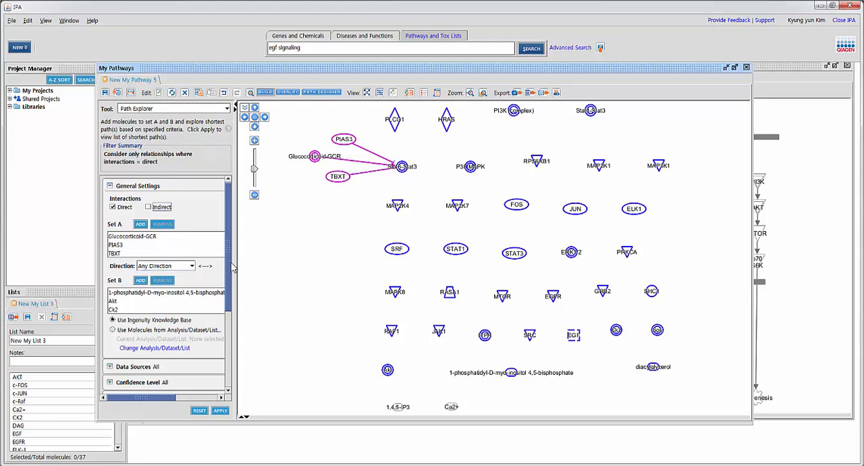
scroll(230, 267, down, 3)
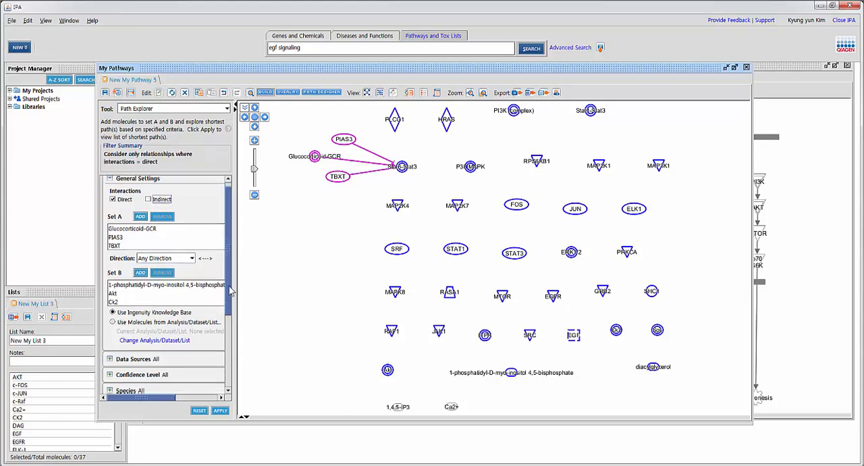
click(220, 410)
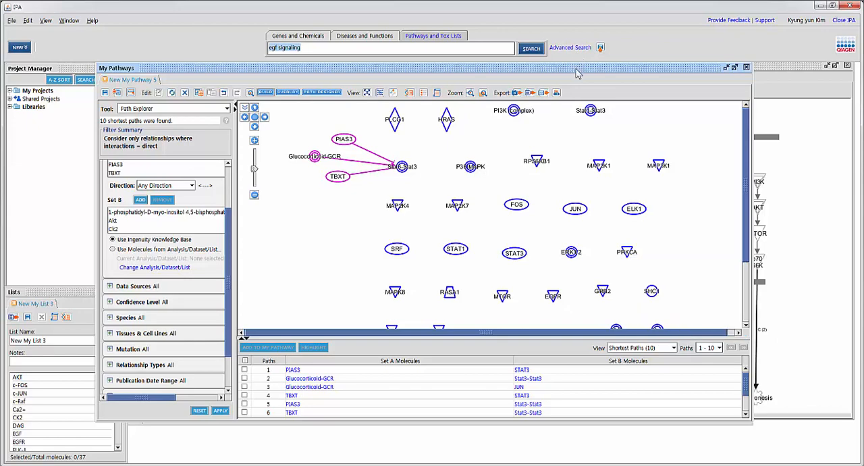
Step: Select all of the shortest paths found and add them to the pathway
drag(575, 68, 564, 32)
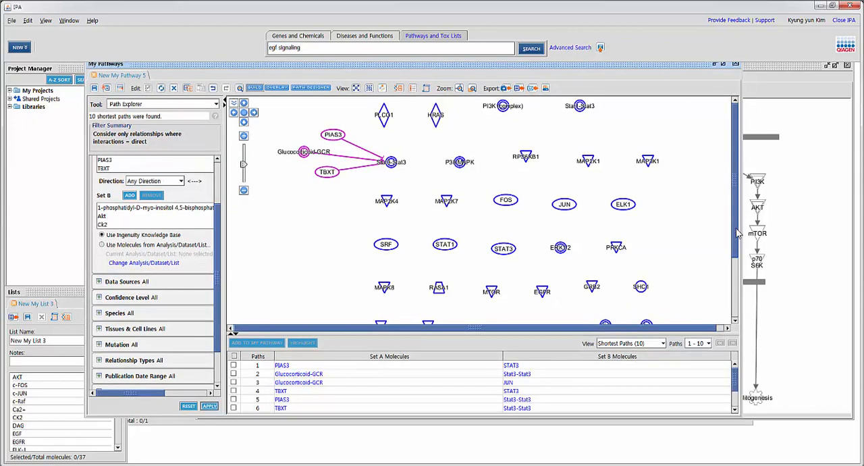
drag(736, 233, 731, 149)
click(235, 360)
scroll(733, 403, down, 1)
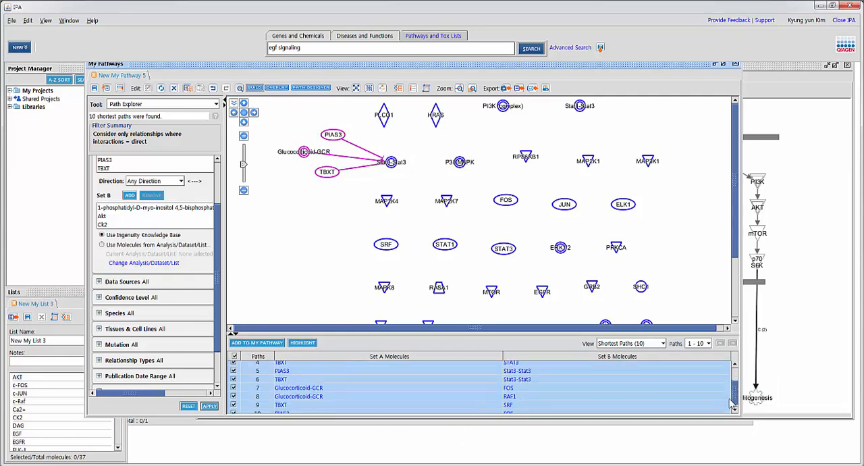
scroll(732, 403, down, 1)
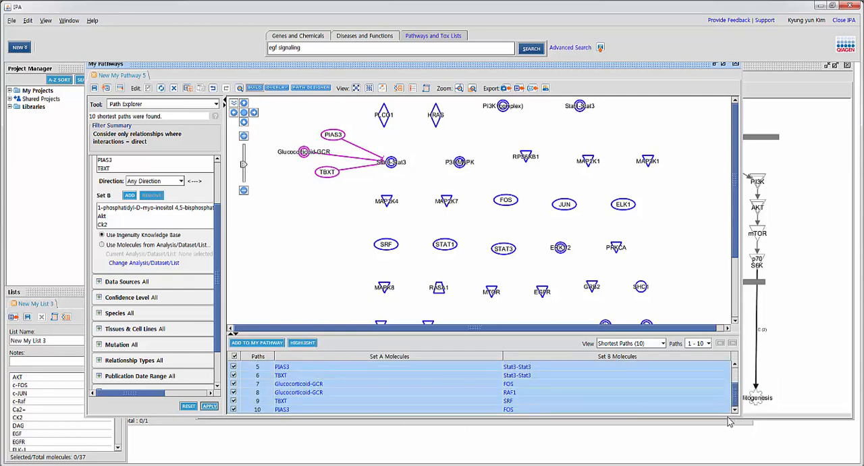
click(257, 343)
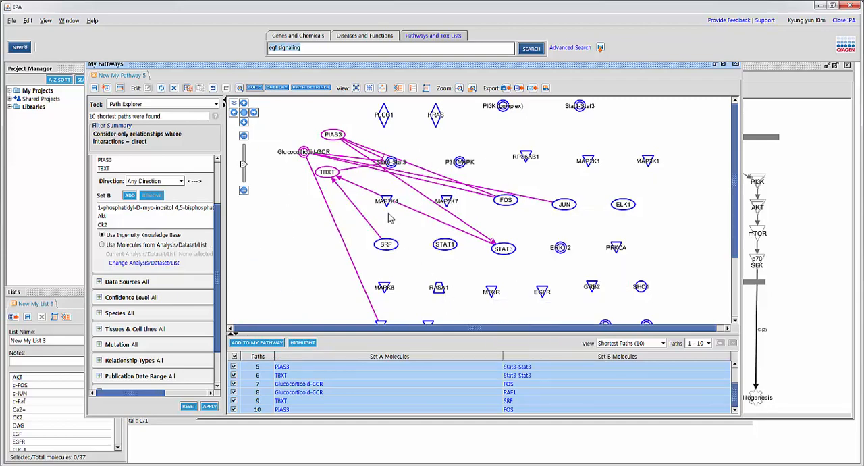
Step: Rearrange the pathway with the Organic layout
click(304, 213)
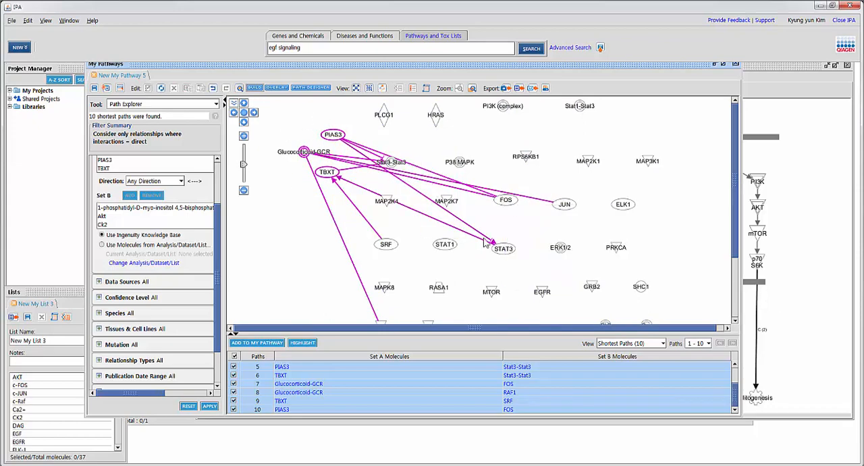
scroll(442, 268, down, 1)
scroll(483, 270, down, 1)
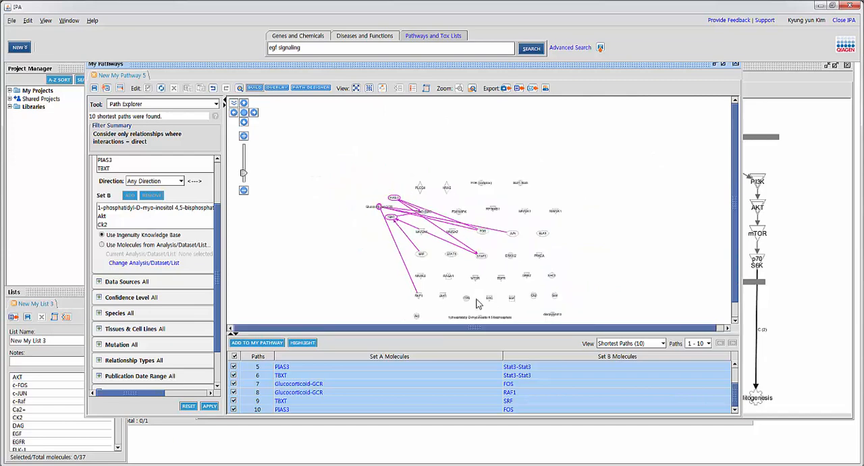
scroll(479, 305, up, 1)
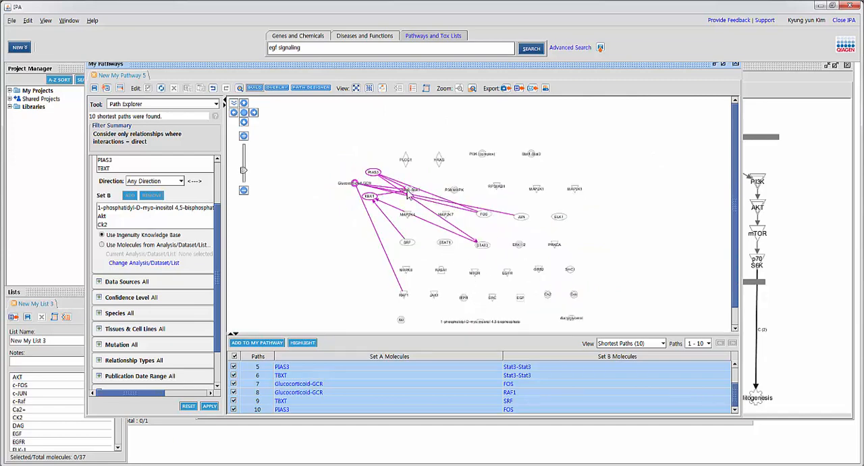
click(369, 89)
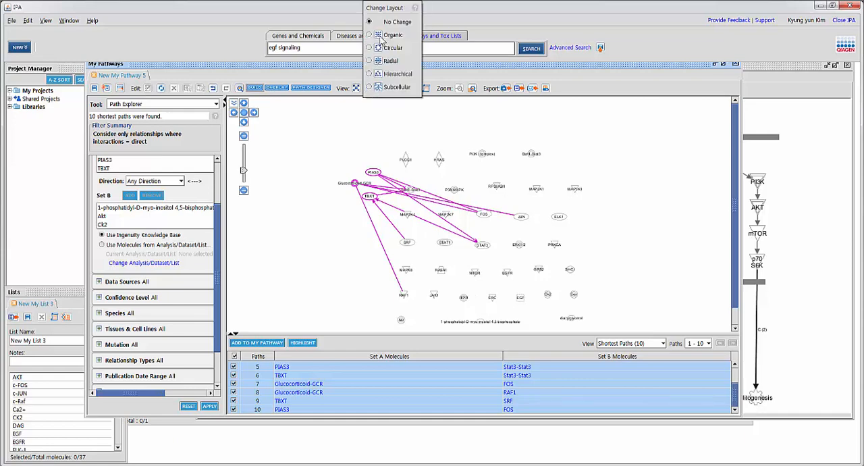
click(369, 36)
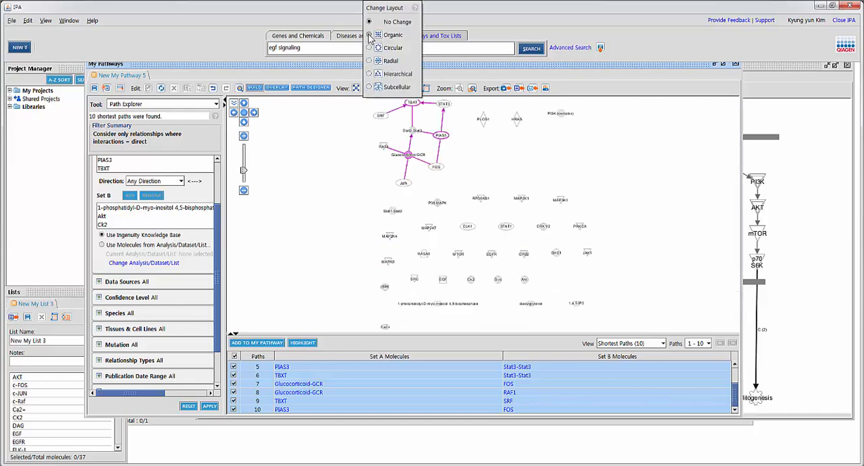
click(361, 170)
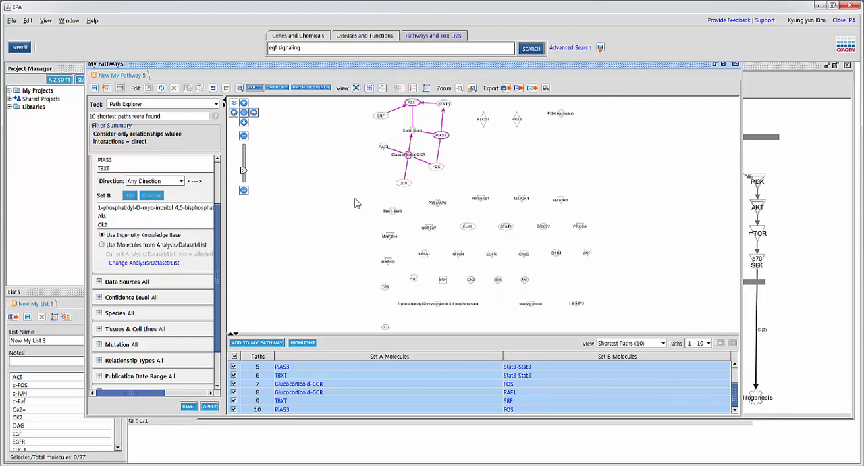
Step: Delete all unconnected molecules, including PLCG1, HRAS and PI3K (complex), and fit the remaining network to the canvas
drag(343, 192, 655, 332)
key(Delete)
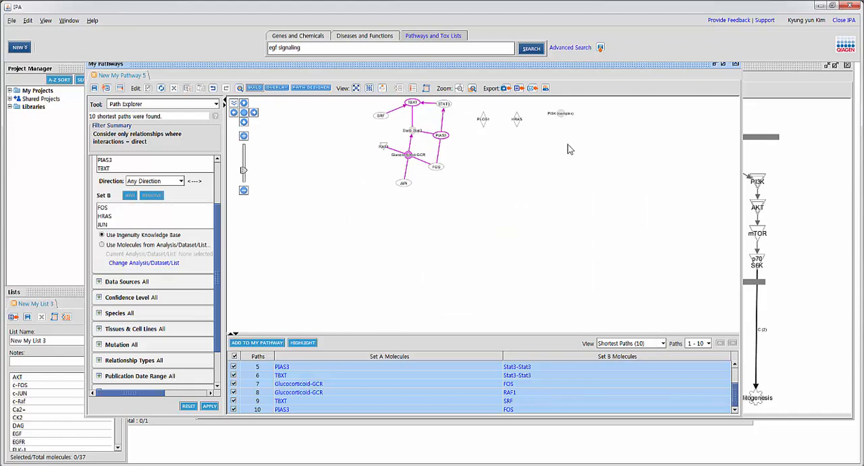
drag(469, 108, 596, 157)
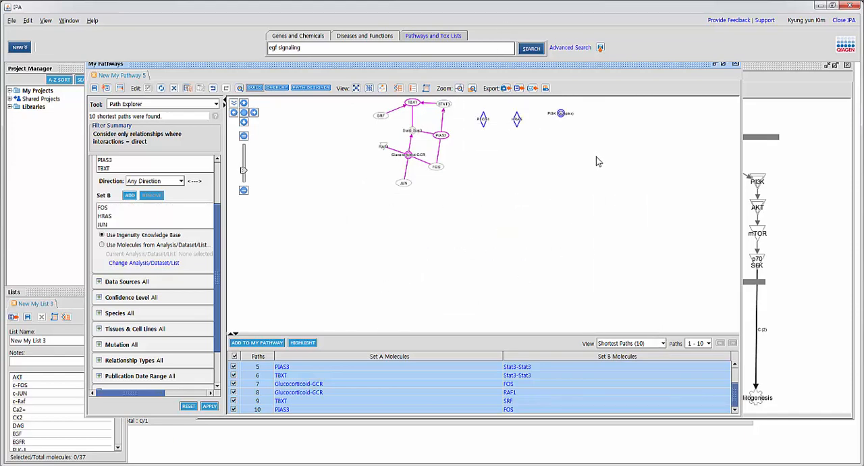
key(Delete)
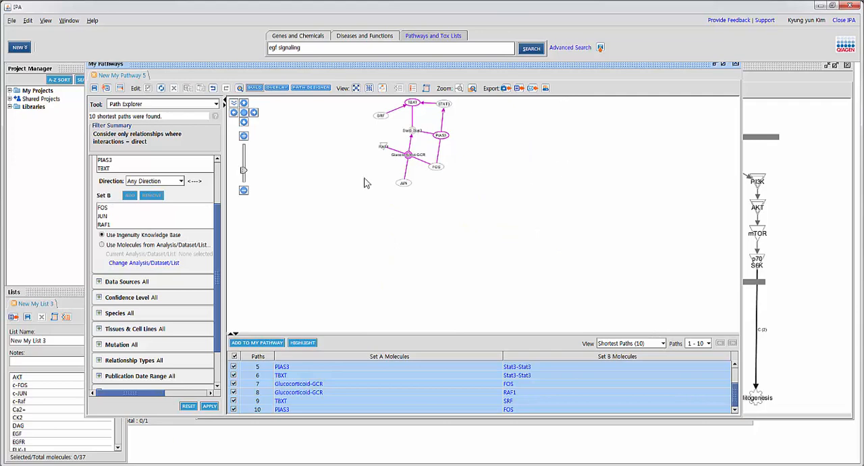
click(244, 112)
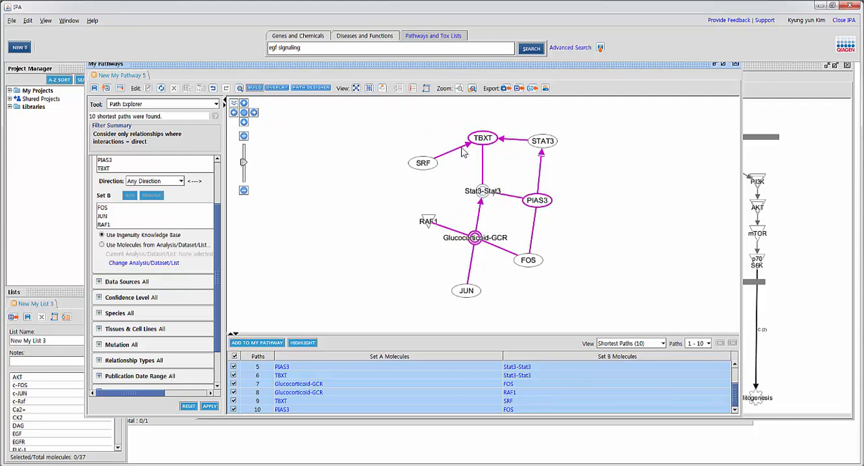
mouse_move(492, 142)
Step: Connect all remaining molecules with the Connect tool, using both direct and indirect interactions
click(181, 105)
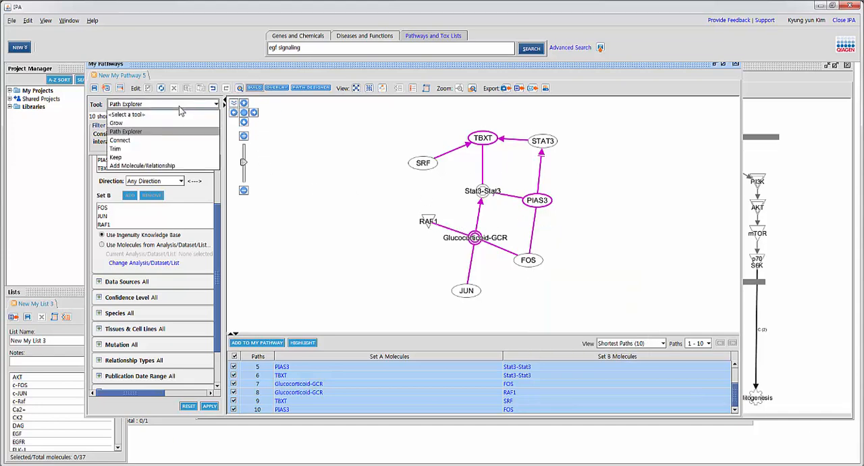
click(142, 141)
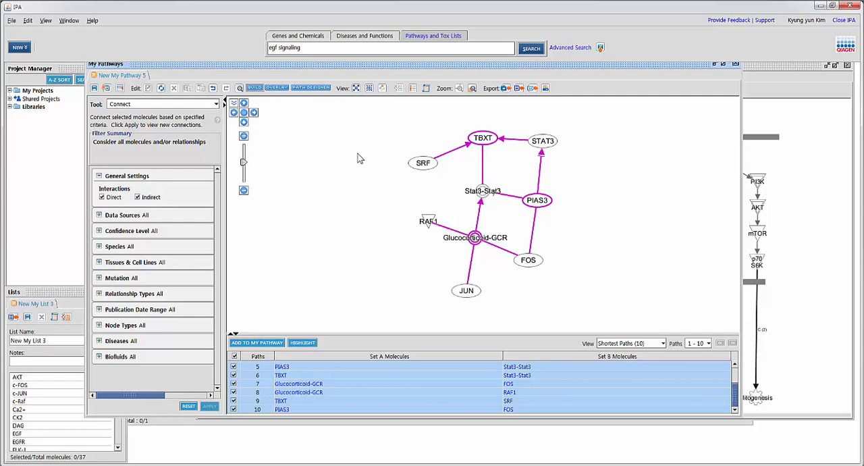
drag(378, 113, 637, 315)
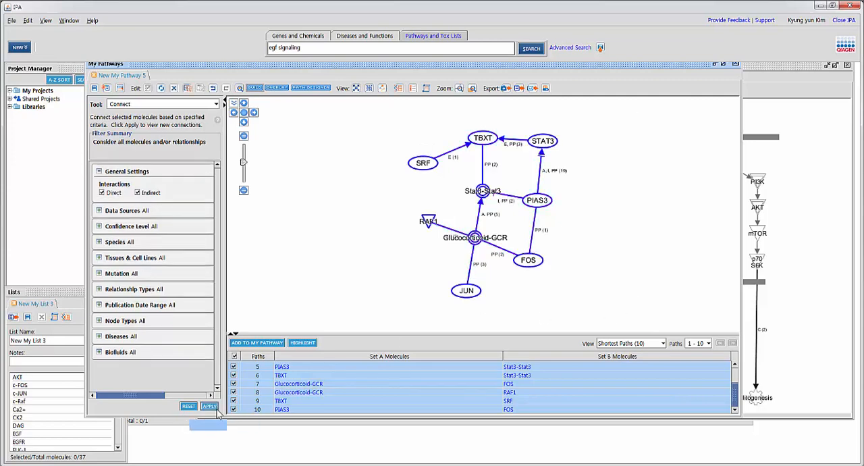
click(210, 406)
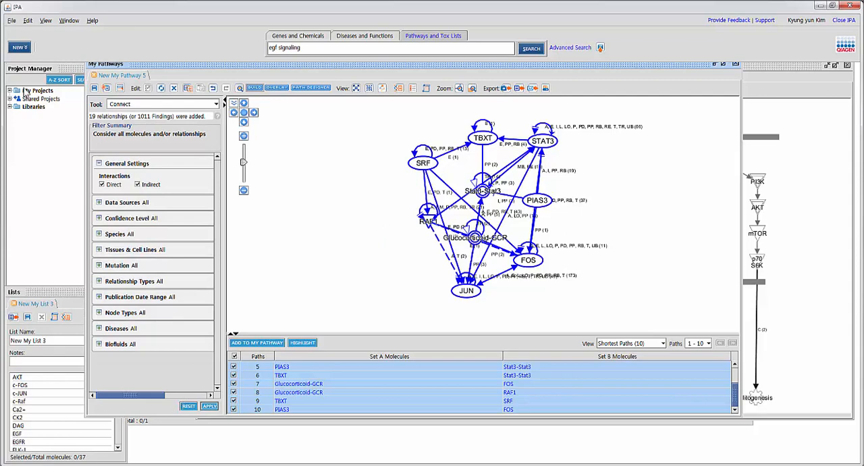
Step: Examine the Connect tool's Confidence Level options and the relationships added between the molecules
click(99, 219)
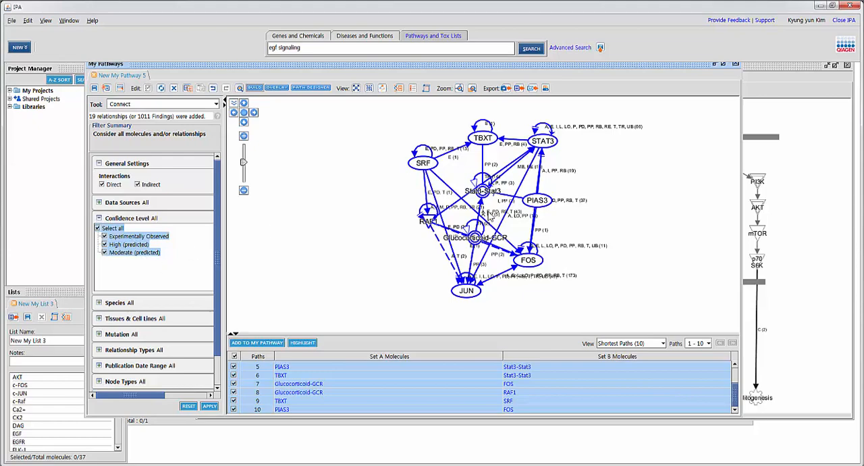
scroll(583, 225, up, 1)
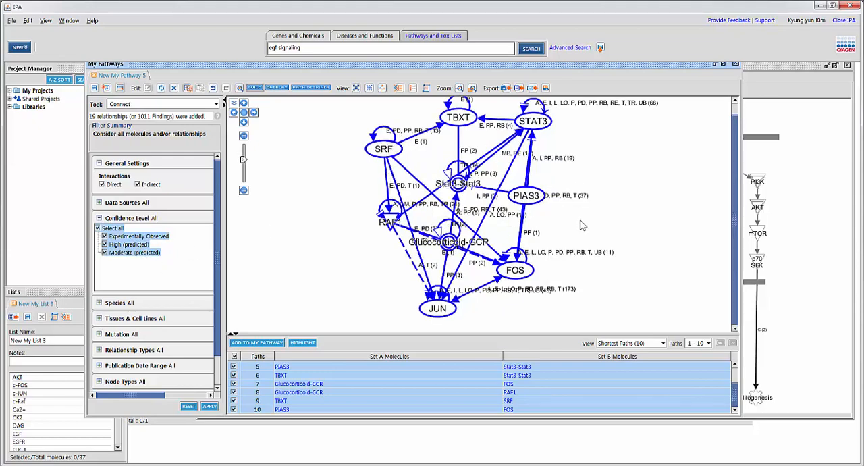
scroll(579, 226, down, 1)
Step: Open the Relationship Summary for RAF1's relationship with itself
click(411, 206)
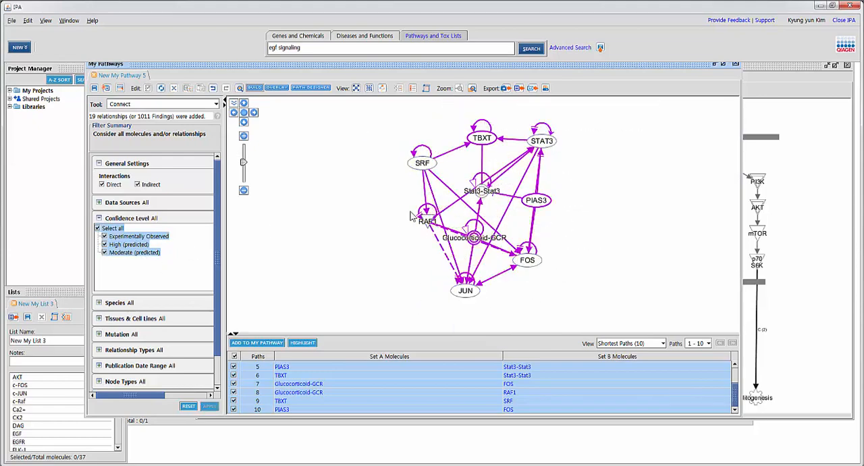
click(425, 211)
double_click(425, 211)
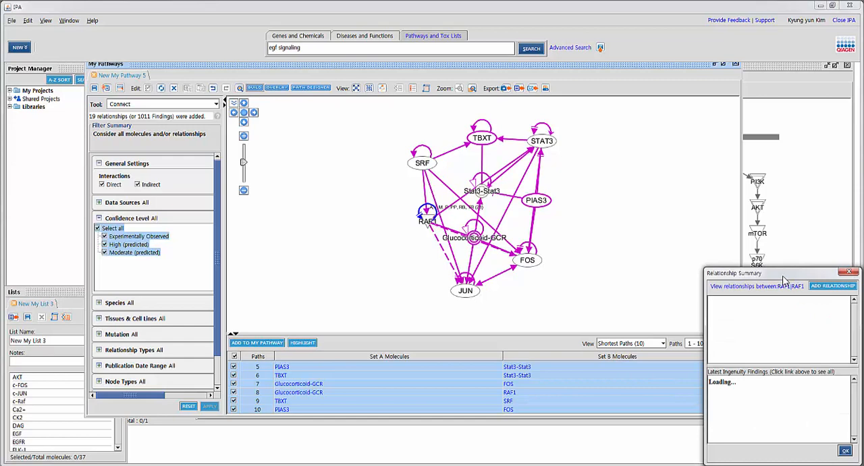
Step: Review the latest findings on RAF1's relationship with itself, covering activation, inhibition, modification and phosphorylation
drag(784, 278, 692, 174)
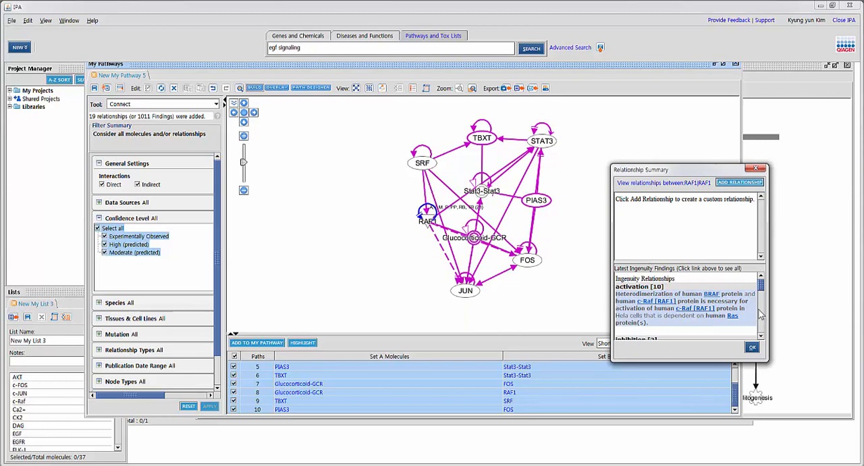
drag(761, 287, 765, 303)
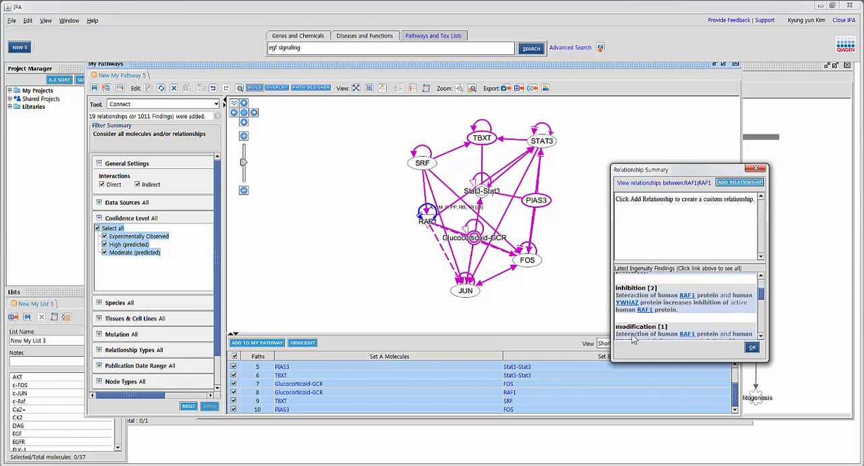
drag(763, 297, 765, 308)
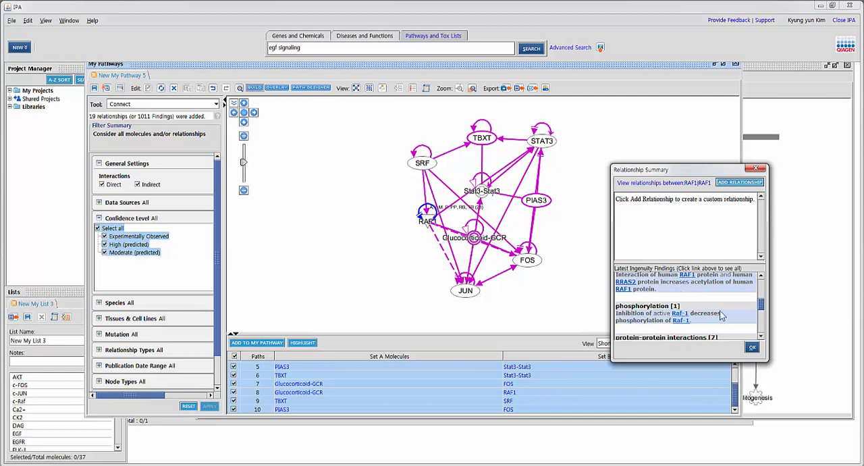
drag(762, 312, 767, 279)
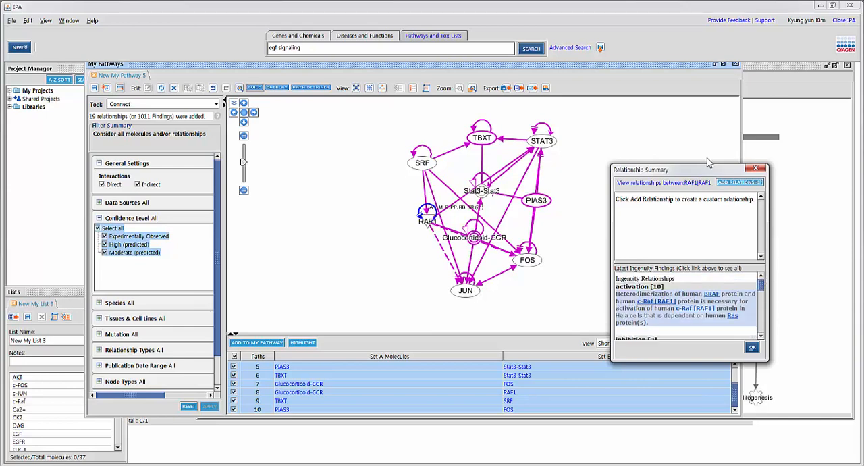
Step: View the form for adding a custom relationship to RAF1, and close both relationship dialogs without saving
click(740, 182)
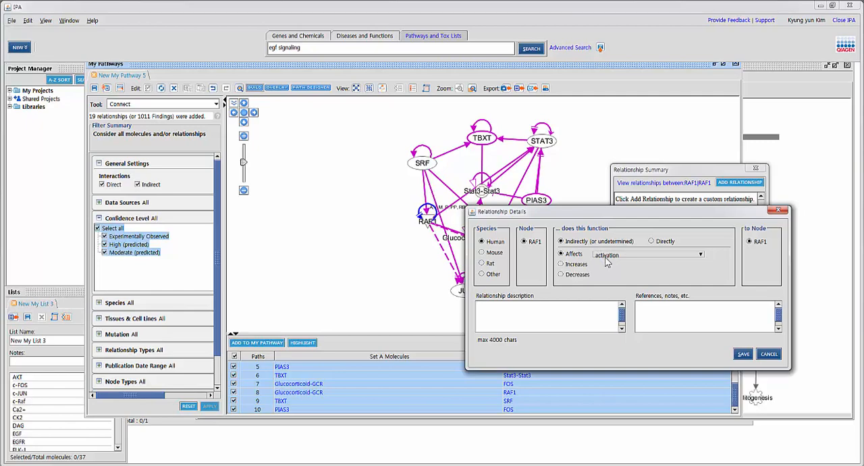
click(780, 210)
click(759, 170)
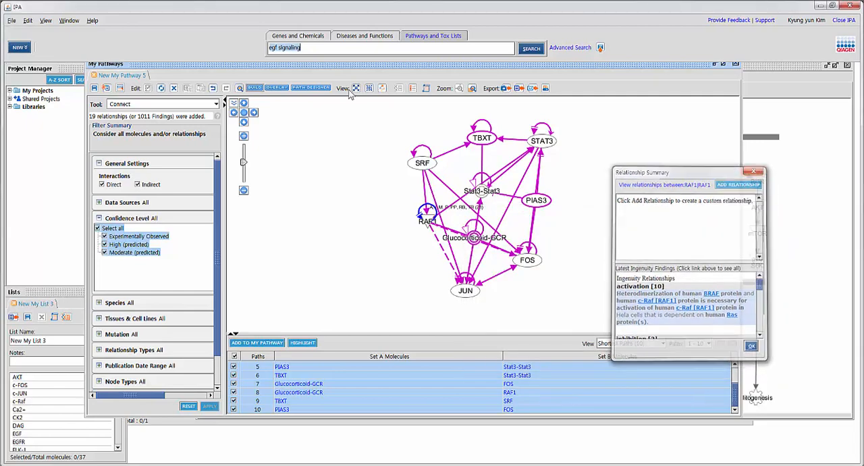
Step: Examine the available pathway-building tools and open the Trim tool to view its filter criteria
click(174, 106)
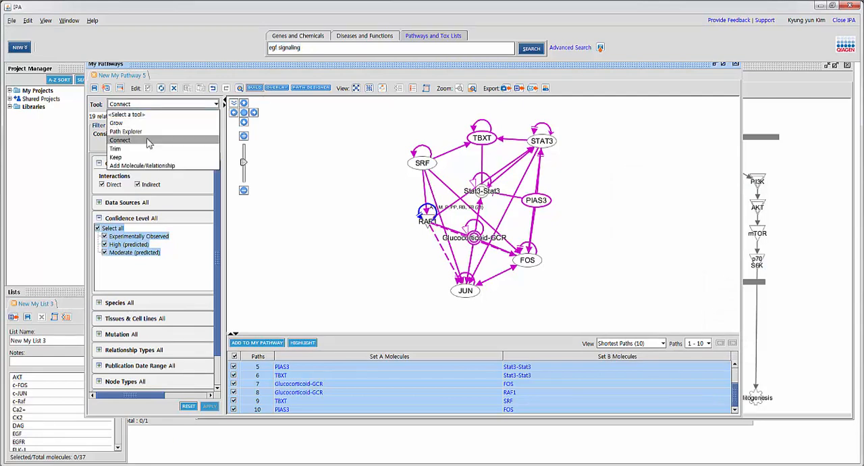
click(354, 150)
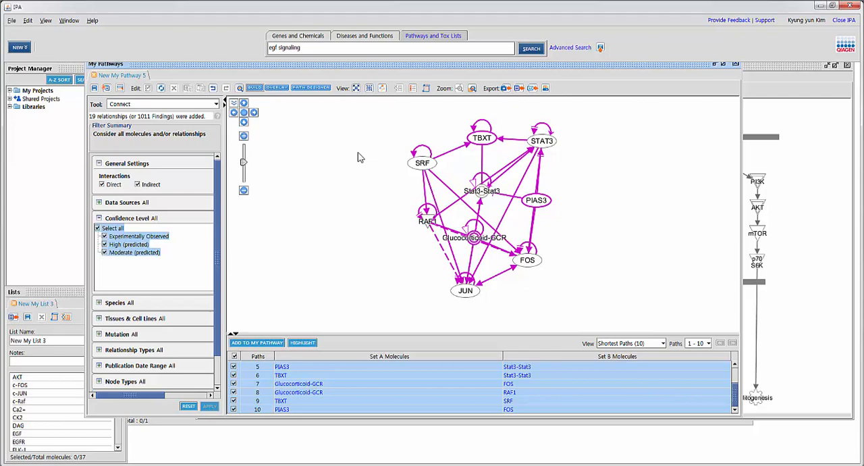
drag(229, 70, 231, 81)
click(159, 116)
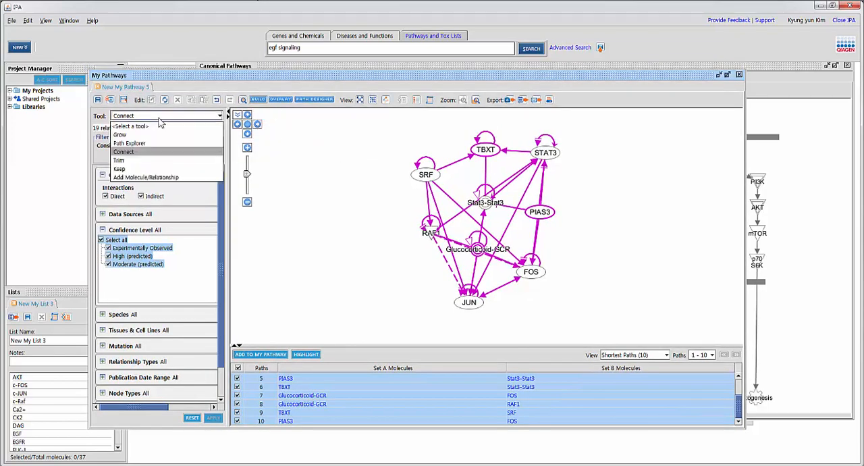
click(148, 162)
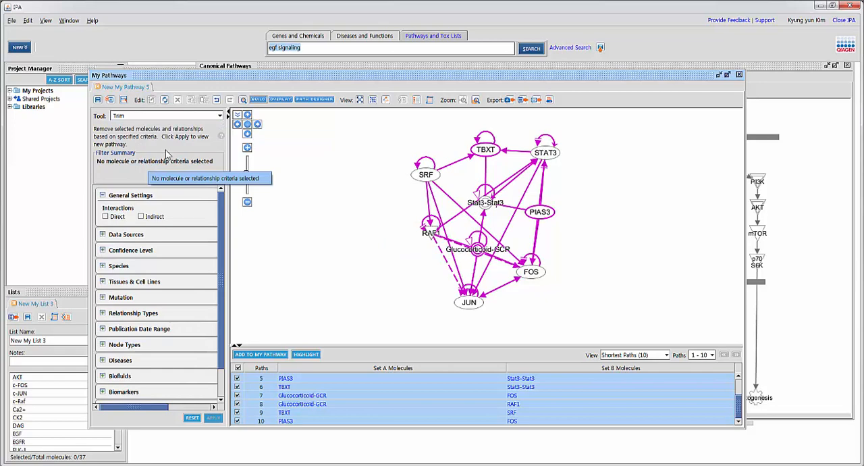
Step: Add a new biologic drug node to the empty canvas area beside SRF with the Add Molecule/Relationship tool
click(166, 118)
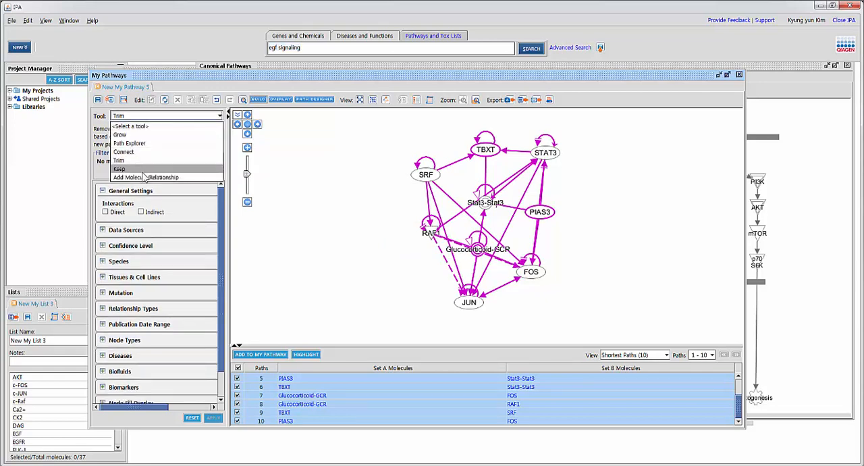
click(147, 177)
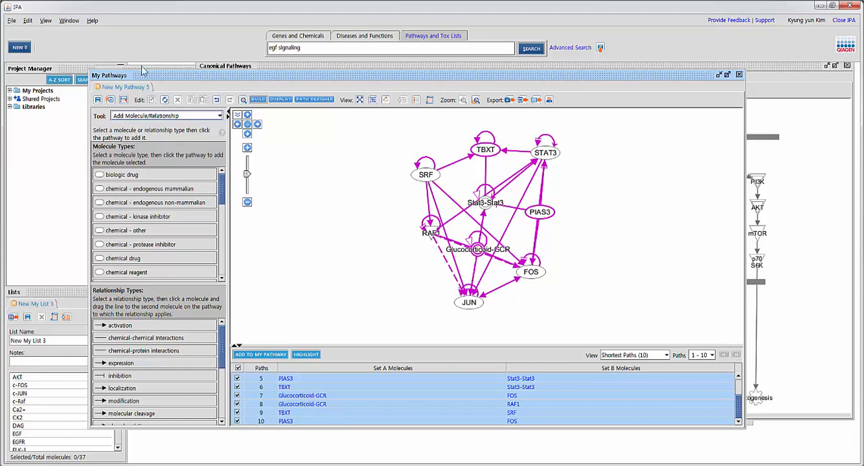
click(105, 176)
click(354, 198)
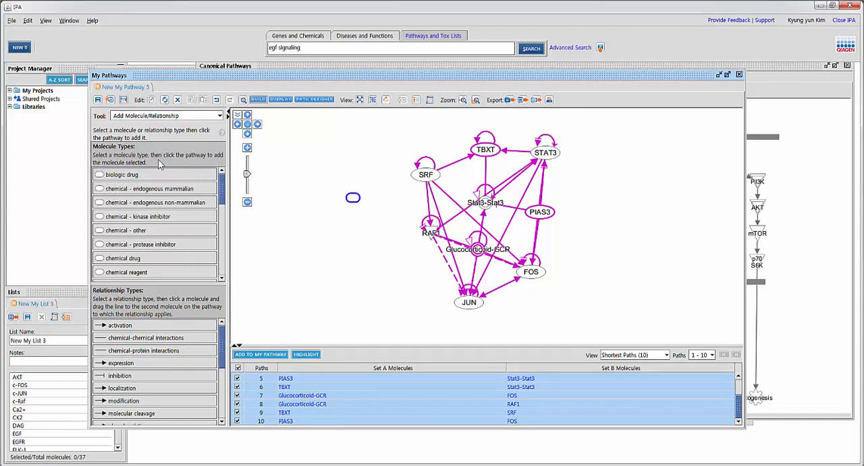
Step: Search for "fasn" in the new node's settings and assign the FASN enzyme to it
double_click(352, 198)
click(340, 186)
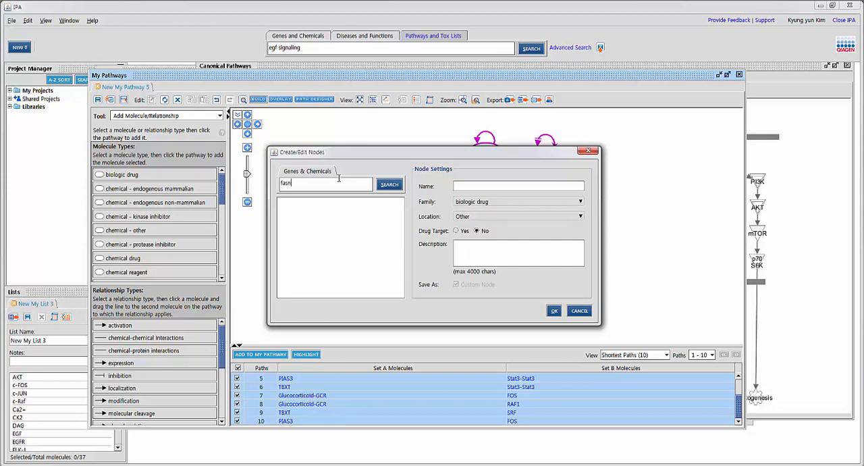
key(Return)
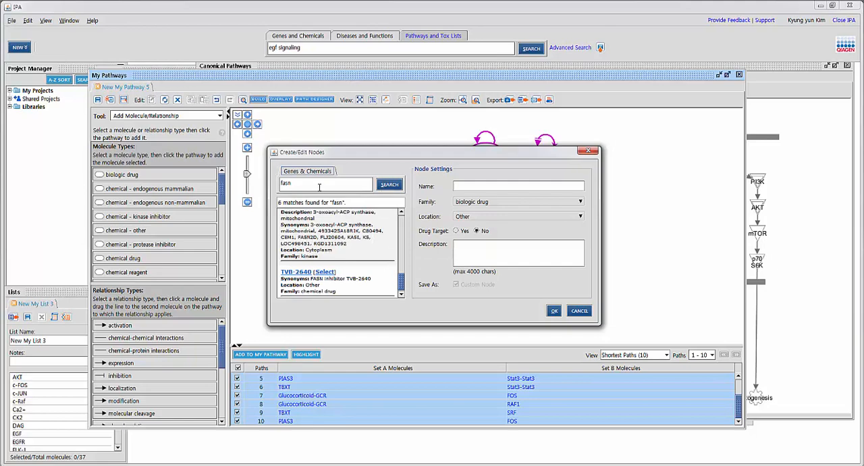
drag(403, 286, 407, 206)
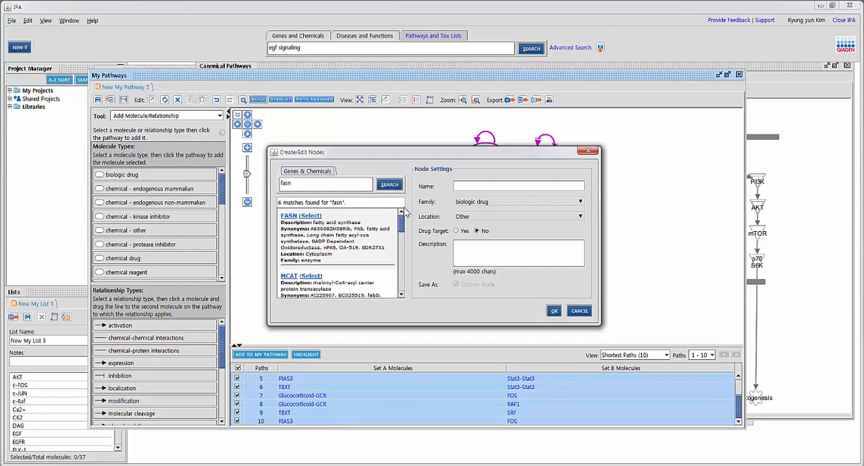
click(310, 216)
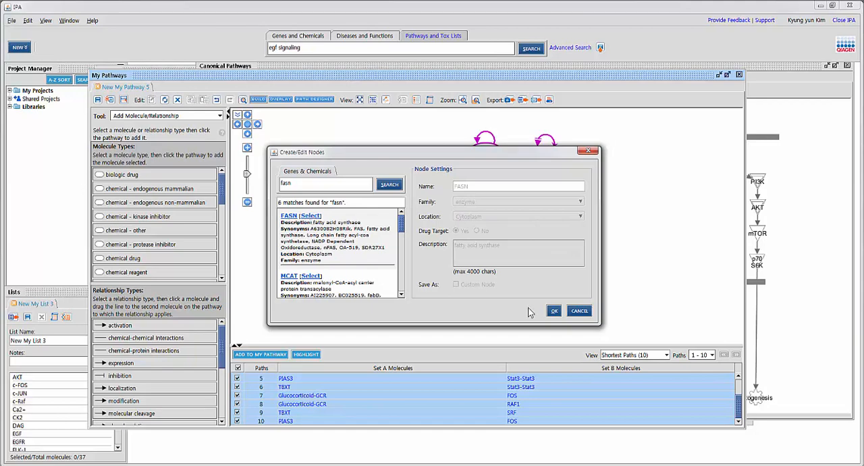
click(555, 312)
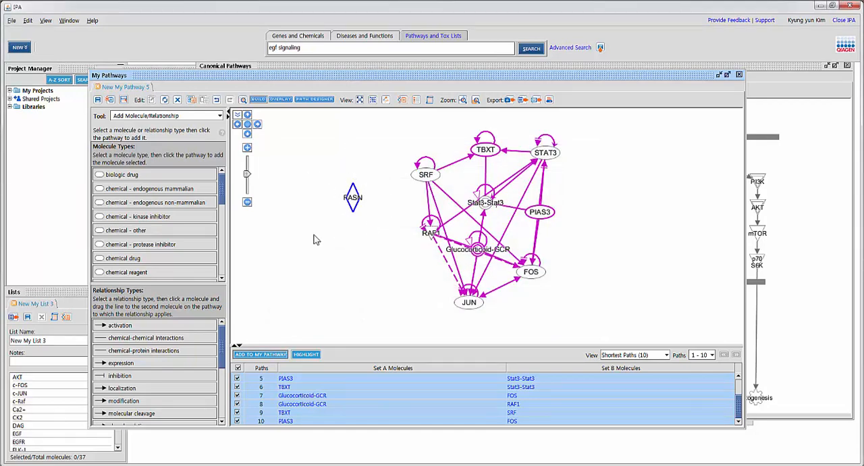
Step: Draw a custom activation relationship from SRF to FASN
mouse_move(427, 181)
click(108, 326)
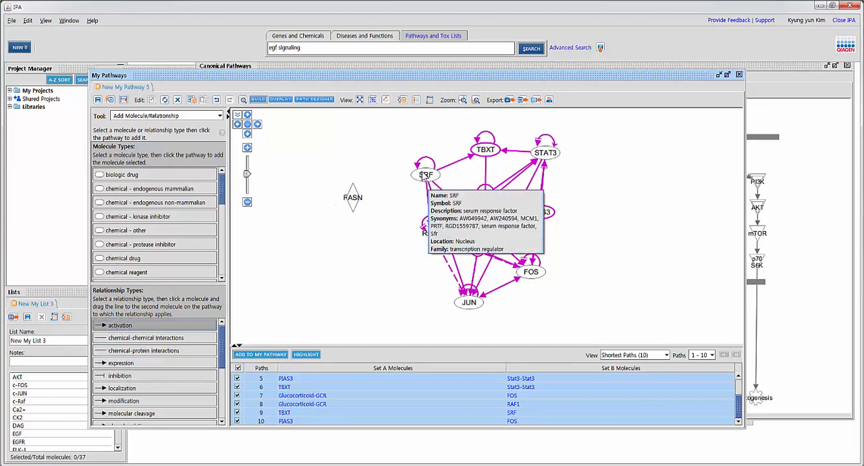
drag(425, 175, 358, 212)
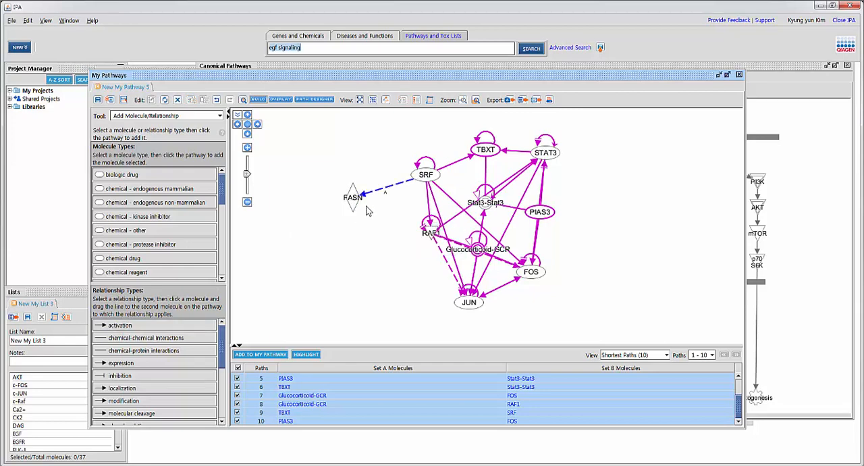
Step: Open the Relationship Summary for the custom relationship between SRF and FASN
click(380, 194)
double_click(379, 191)
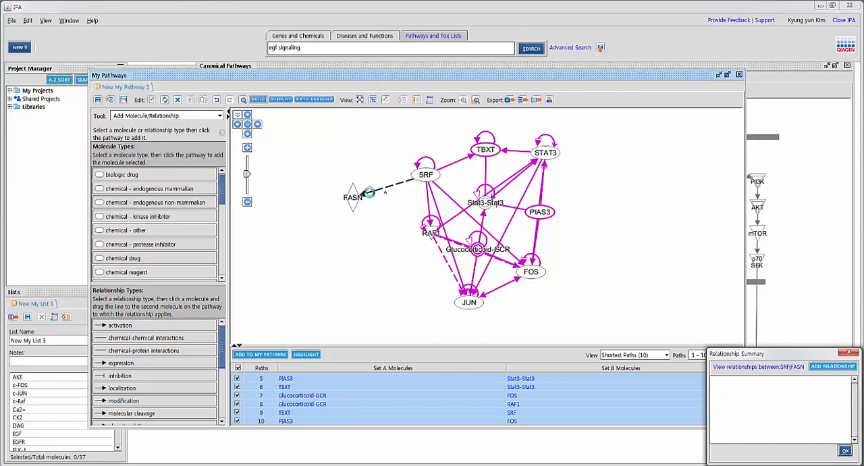
double_click(364, 196)
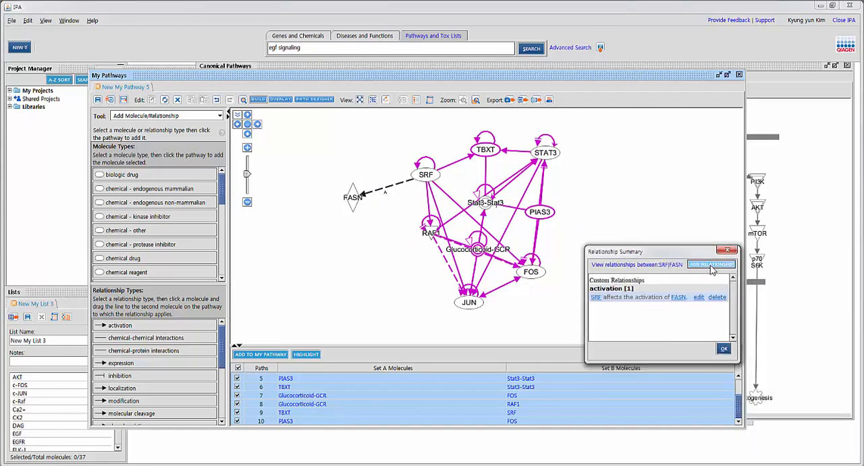
Step: Try to define another SRF to FASN relationship with the serine dephosphorylation function, and close both dialogs without saving
click(711, 264)
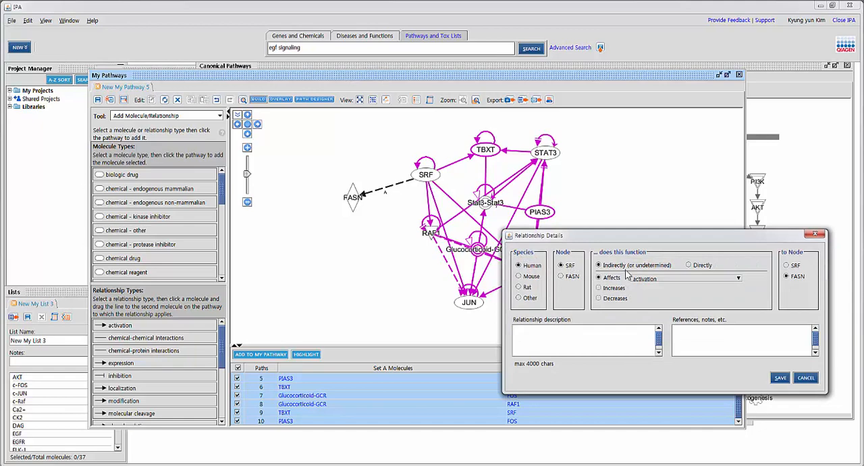
click(705, 264)
click(652, 280)
mouse_move(675, 160)
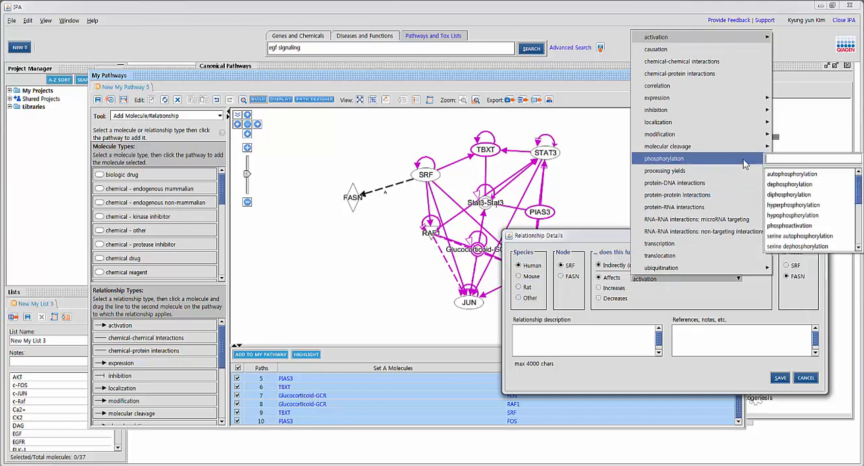
scroll(859, 199, down, 2)
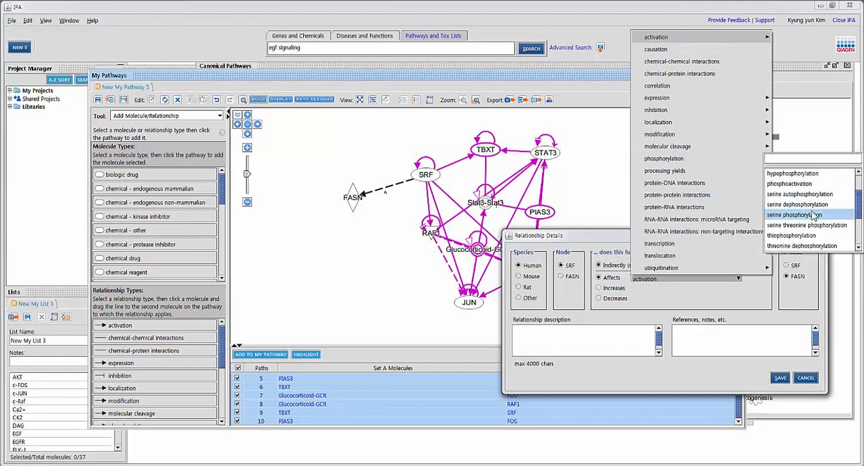
click(810, 205)
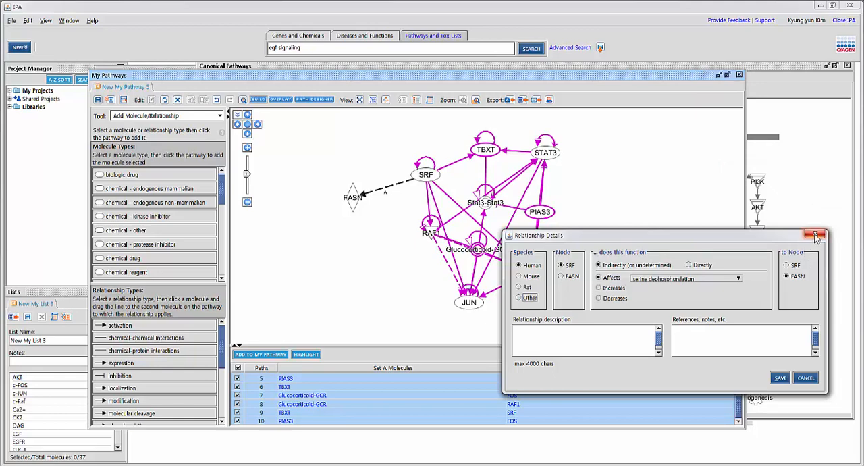
click(816, 236)
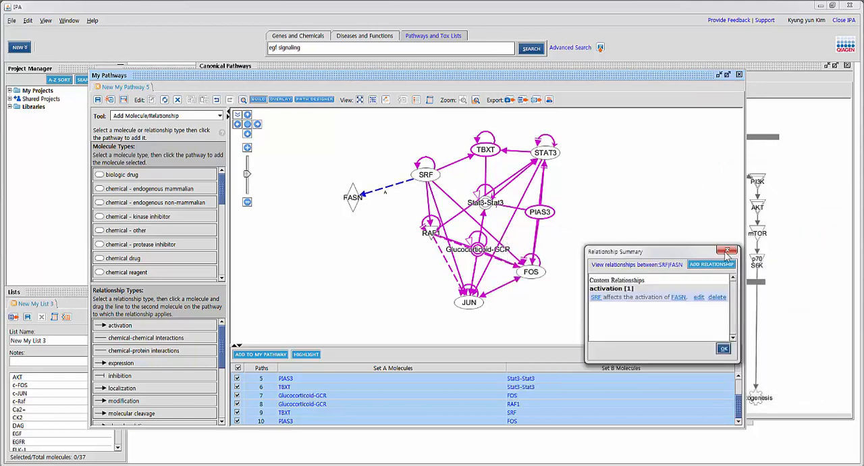
click(728, 252)
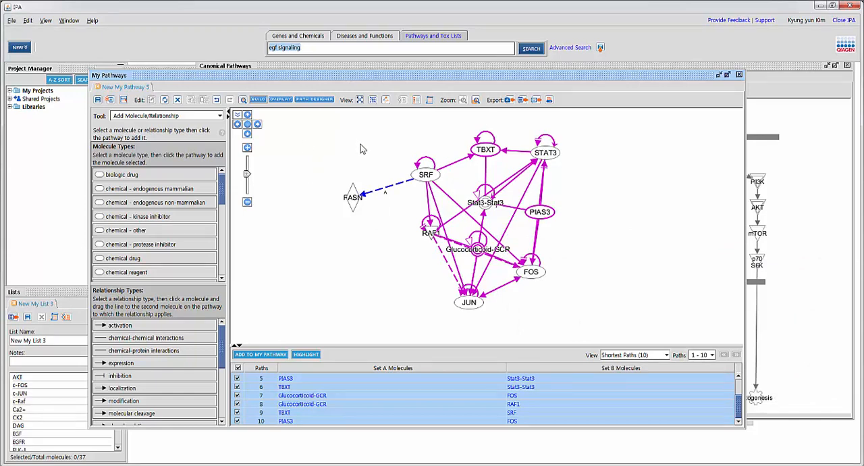
Step: Delete the FASN molecule together with its relationship to SRF from the pathway
drag(313, 159, 382, 232)
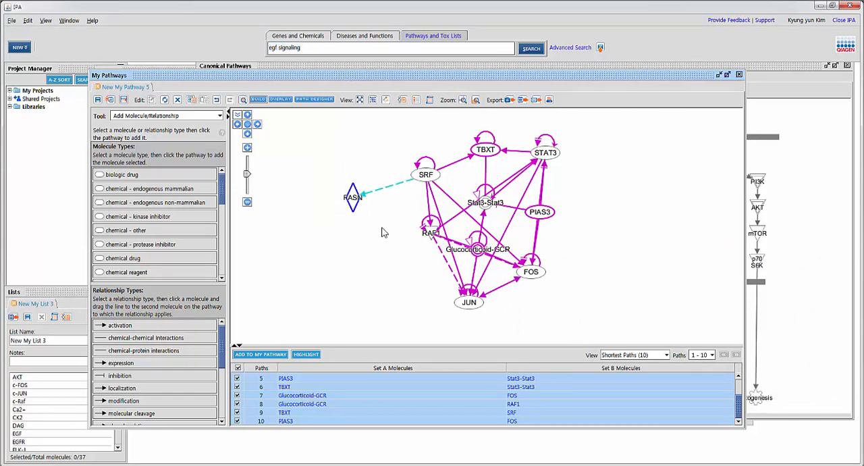
key(Delete)
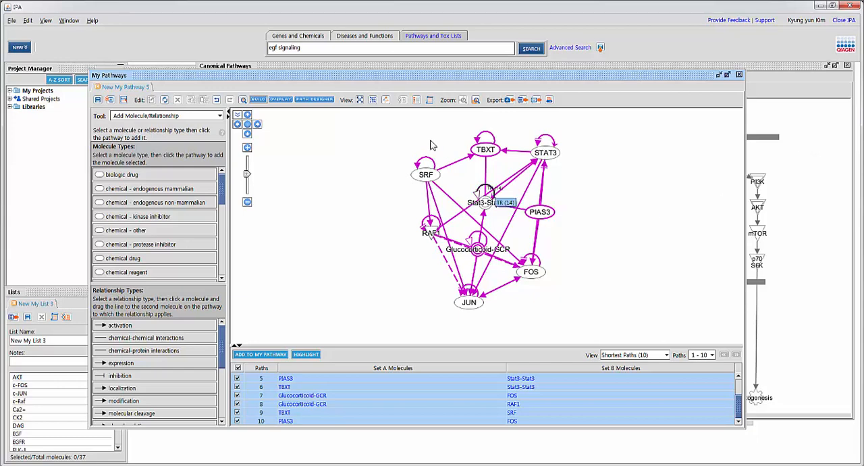
Step: Overlay drugs on the pathway with the Drug overlay tool, displaying the label for OPB-51602
click(282, 100)
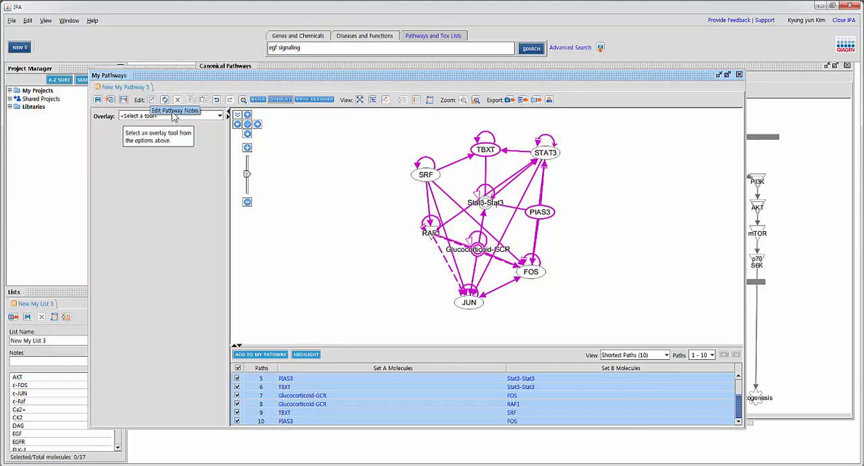
click(206, 117)
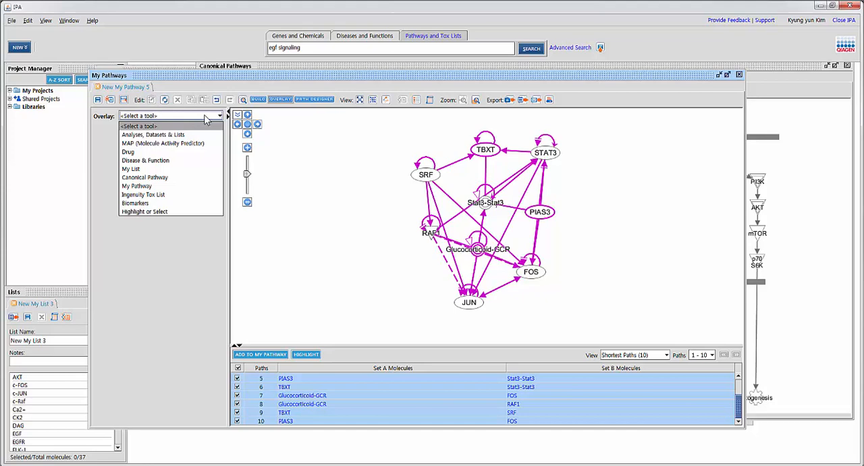
click(162, 154)
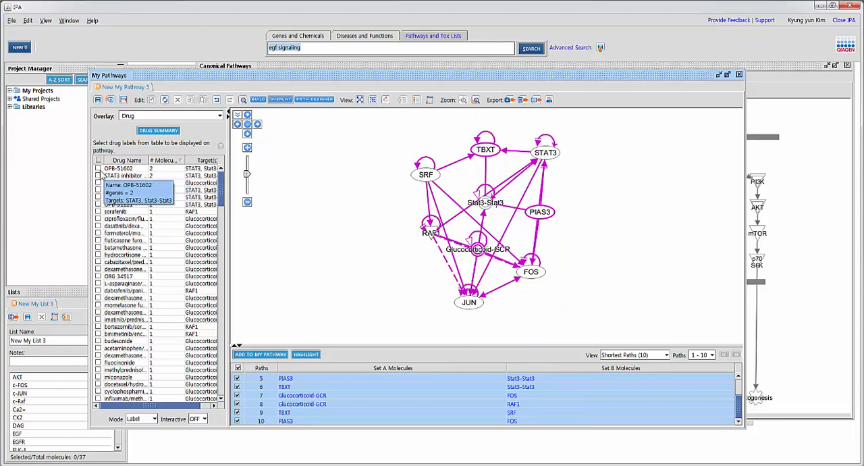
click(98, 169)
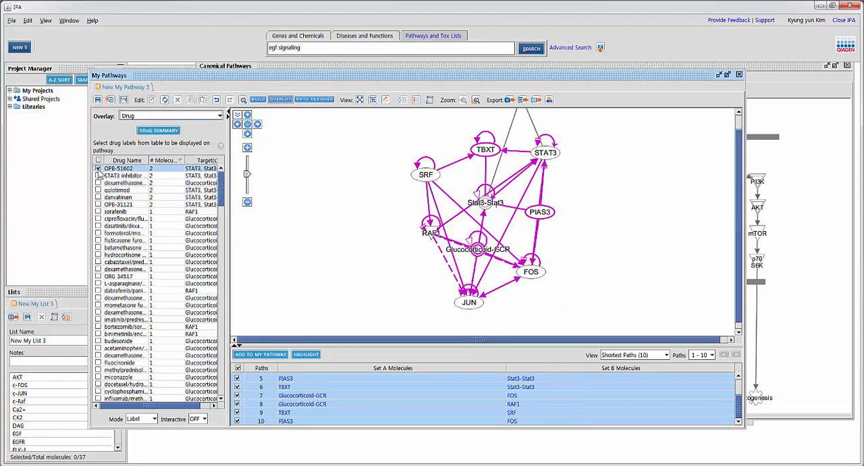
Step: Overlay the Glucocorticoid Receptor Signaling canonical pathway label, place it beside the network, and highlight its connected molecules
click(247, 126)
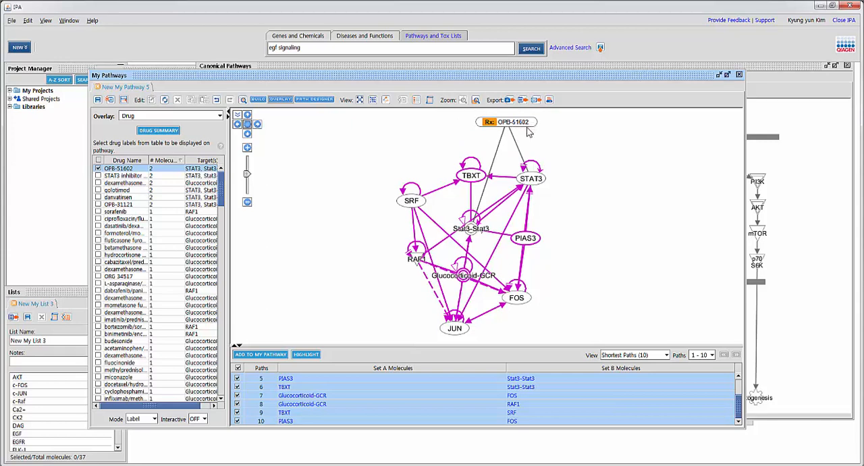
mouse_move(477, 231)
click(167, 119)
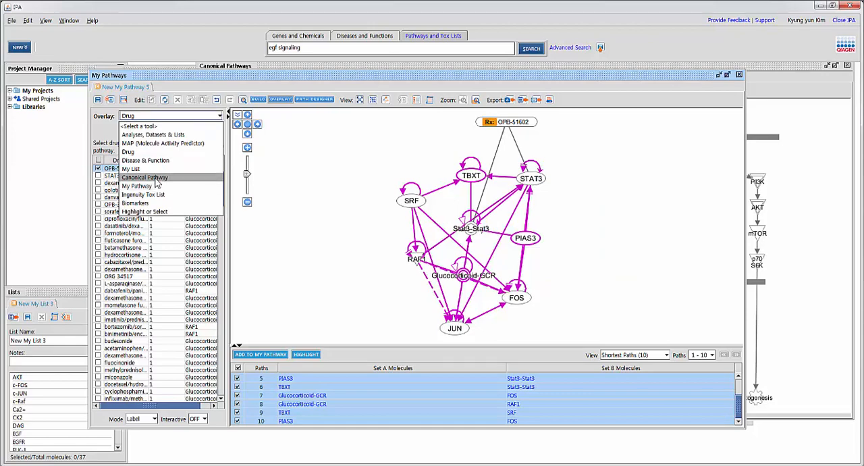
click(155, 184)
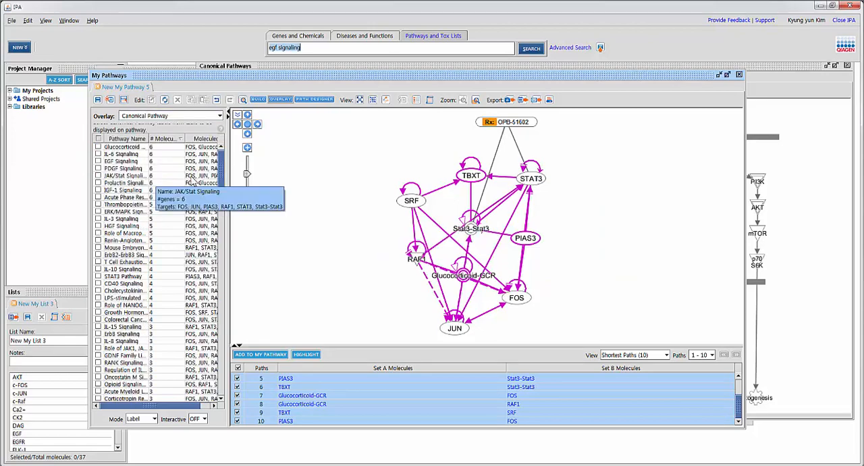
click(99, 147)
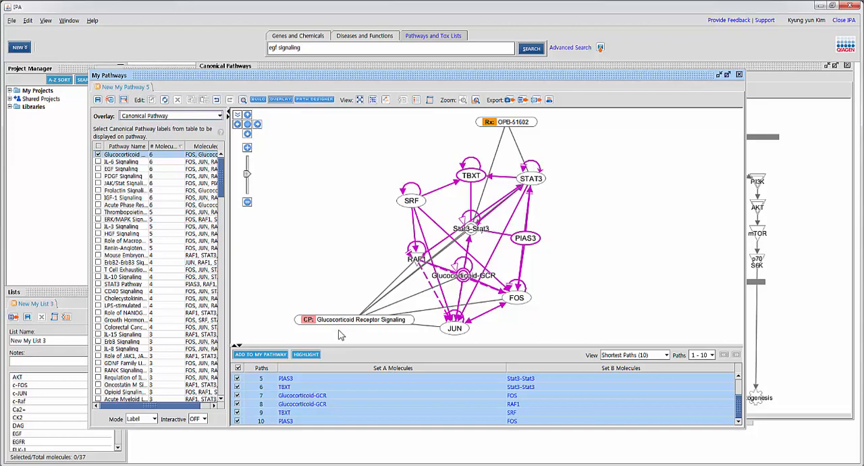
drag(338, 319, 295, 256)
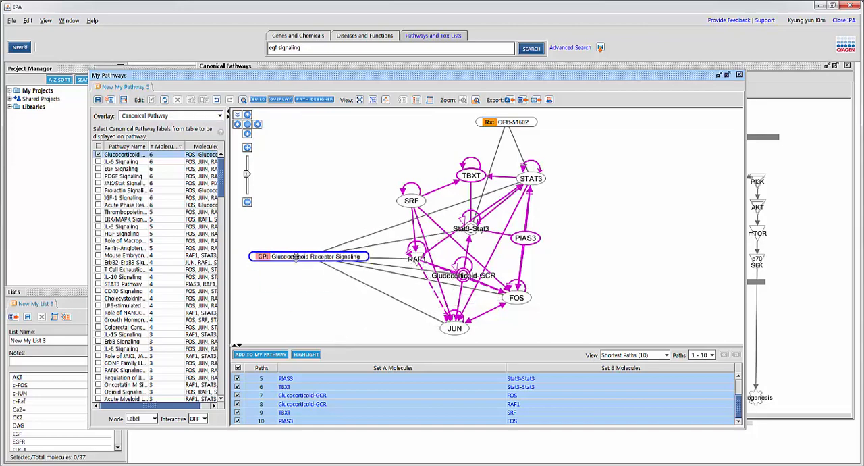
click(295, 257)
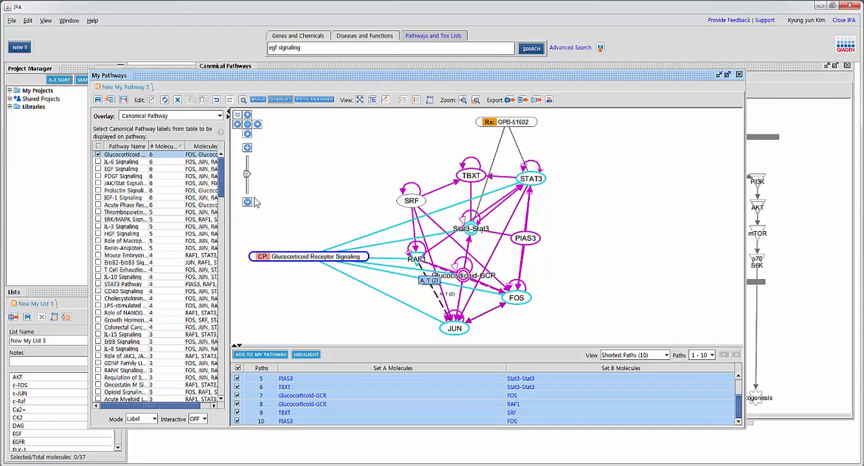
Step: Overlay the efficacy - solid tumor biomarker label on the pathway and move it clear of the network, above SRF
click(169, 120)
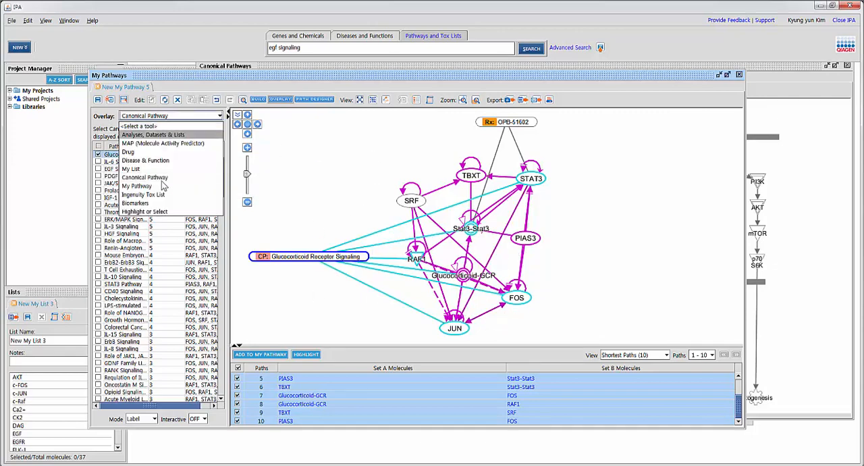
click(155, 204)
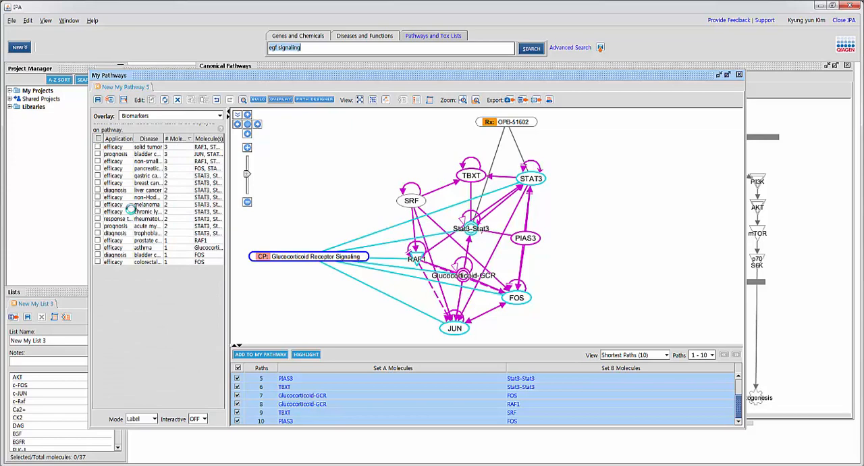
click(98, 154)
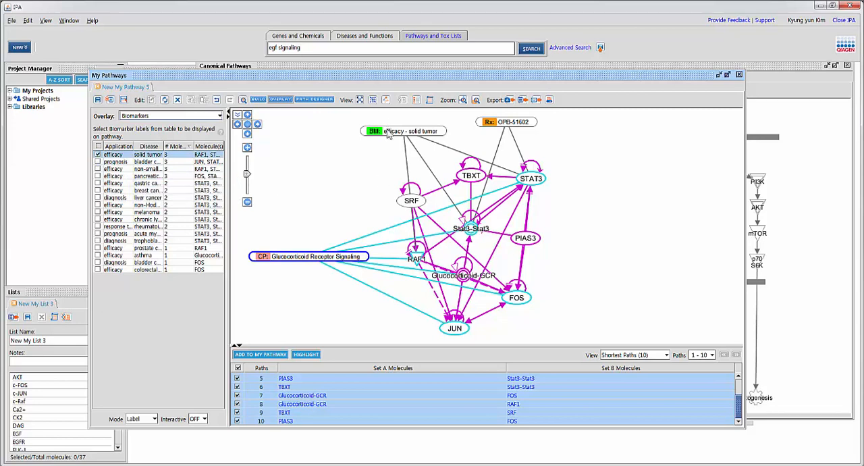
drag(390, 131, 323, 115)
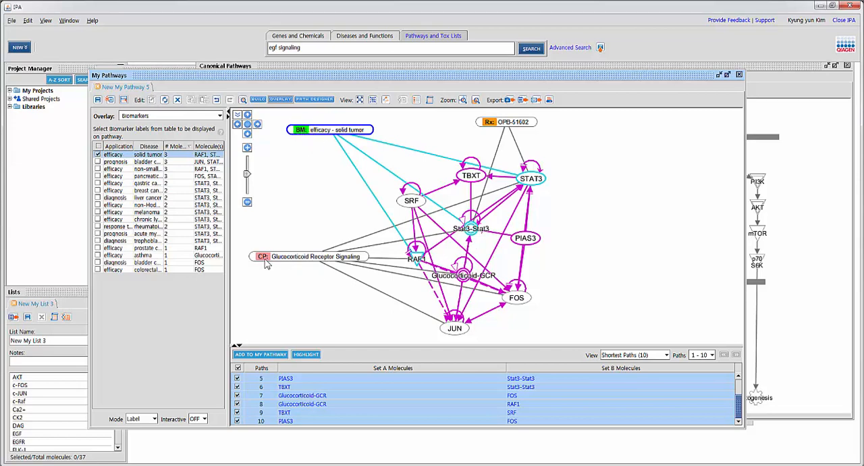
Step: Open the Chem View report for the OPB-51602 drug label, examine its targets and clinical trial information, and return to IPA
click(503, 125)
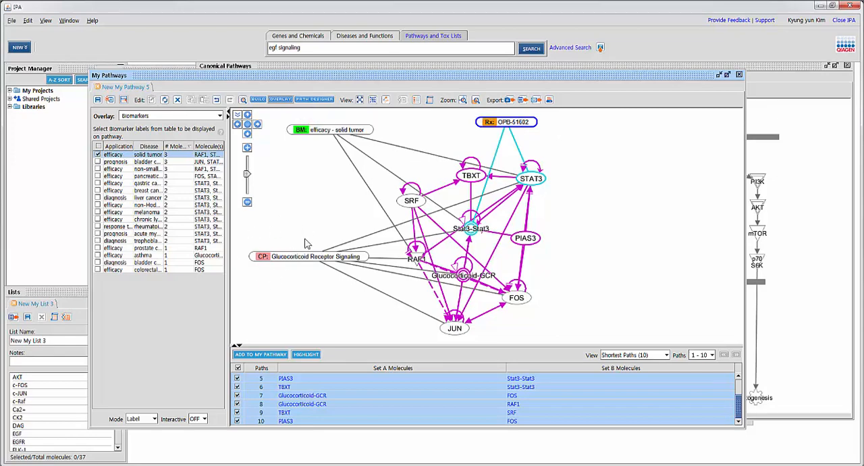
double_click(503, 119)
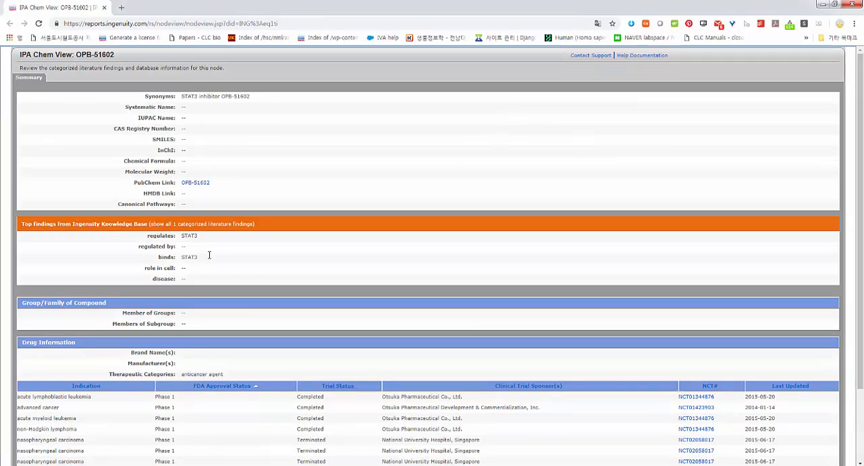
scroll(328, 305, down, 3)
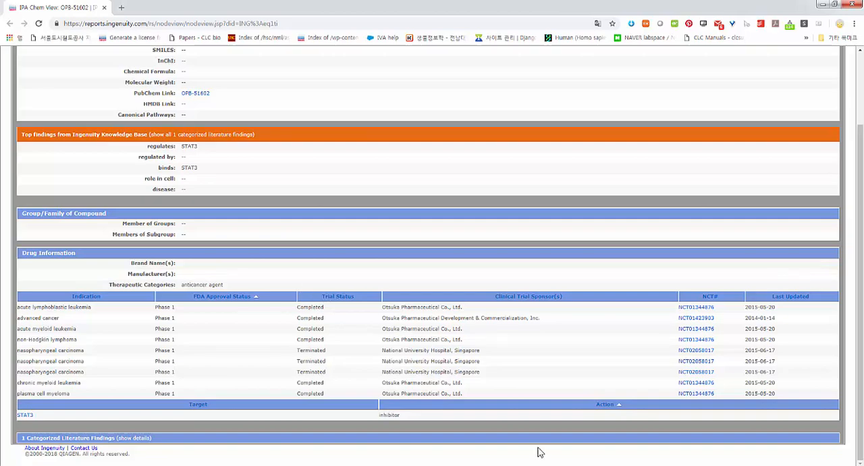
key(alt+Tab)
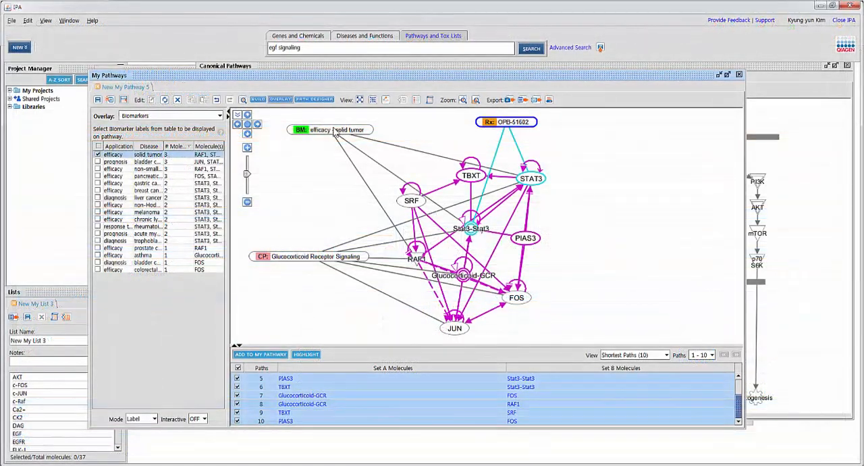
Step: Open the findings report for the efficacy - solid tumor biomarker label and review the listed literature and clinical trial evidence
click(304, 131)
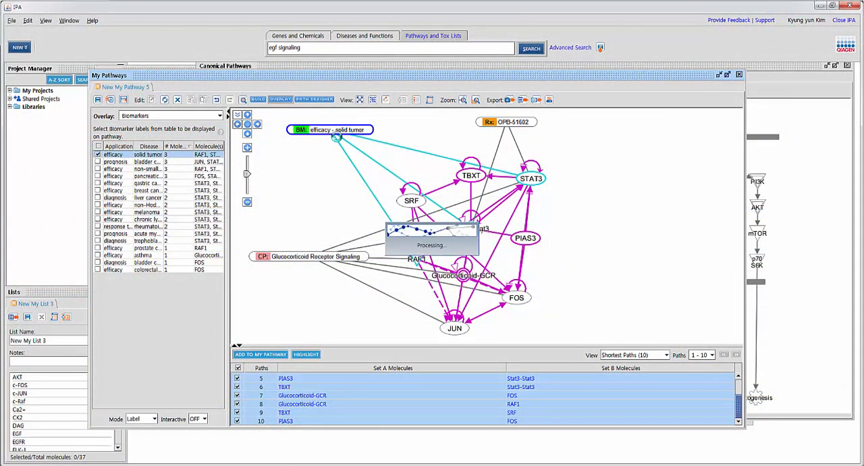
double_click(336, 136)
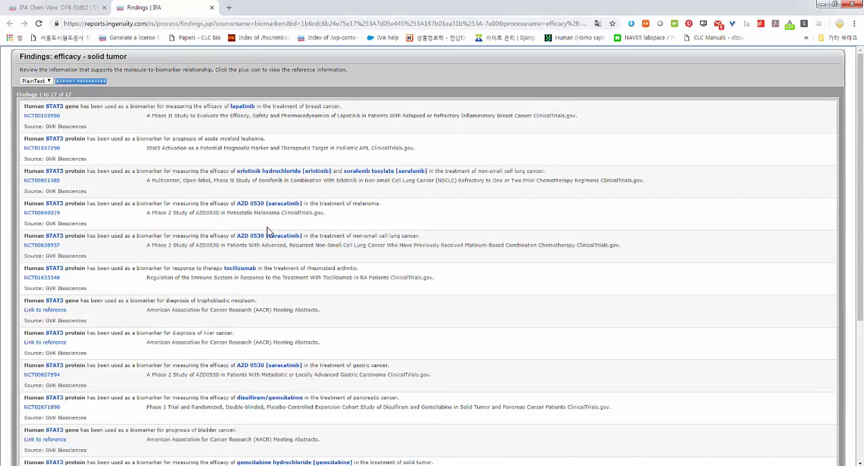
scroll(449, 275, down, 4)
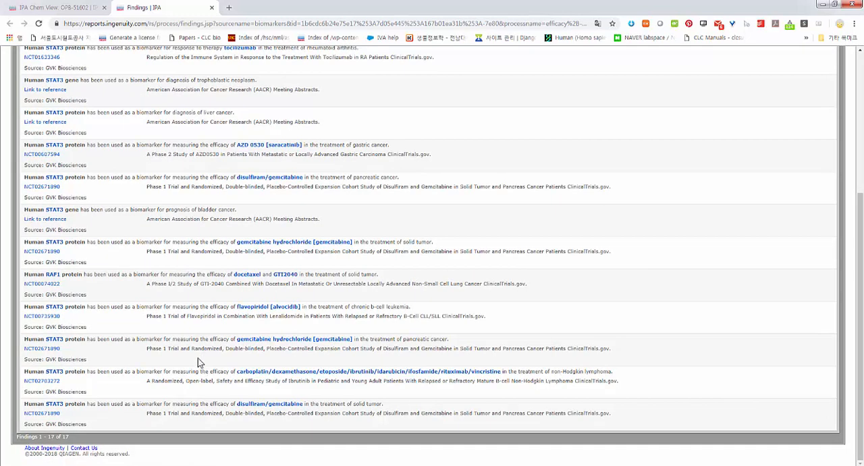
scroll(213, 260, up, 2)
scroll(213, 256, up, 3)
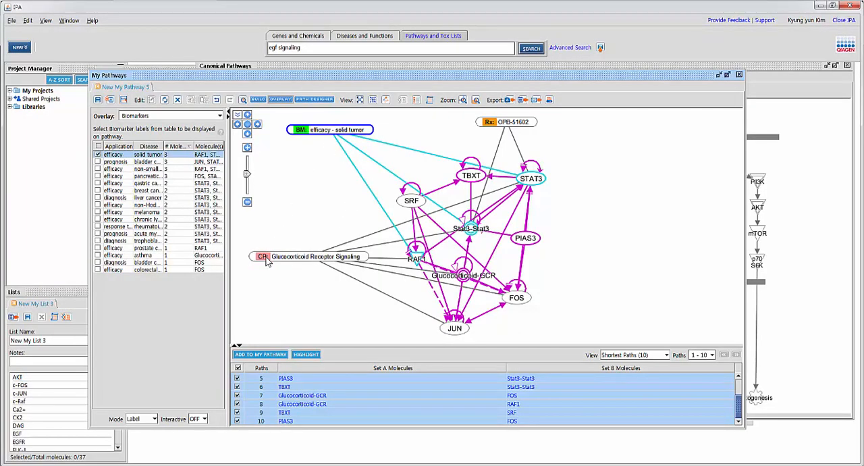
Step: Open the Glucocorticoid Receptor Signaling canonical pathway from its label, examine its highlighted molecules, and close the Canonical Pathways window
double_click(270, 256)
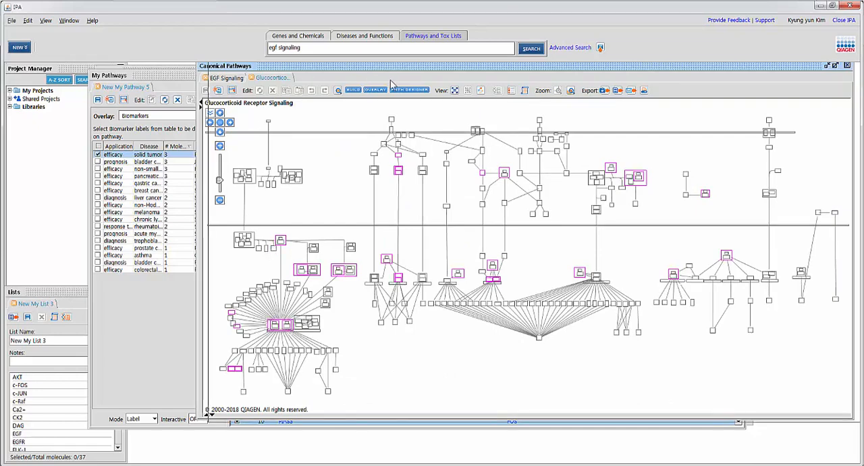
drag(307, 77, 427, 88)
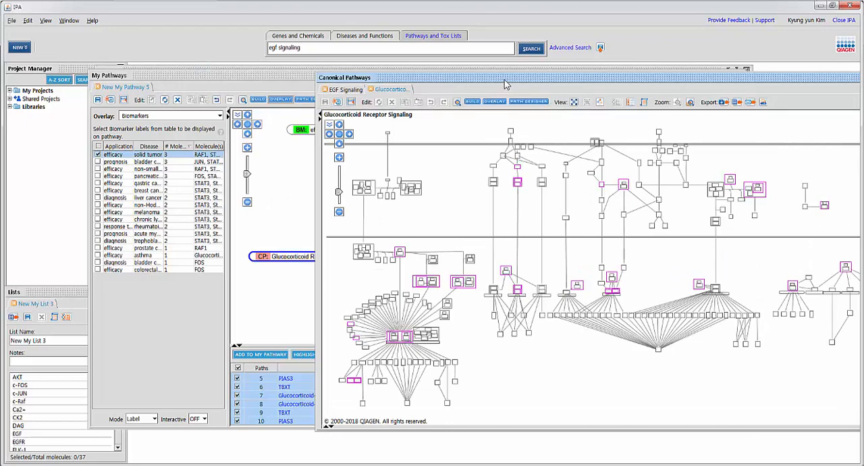
drag(483, 123, 357, 339)
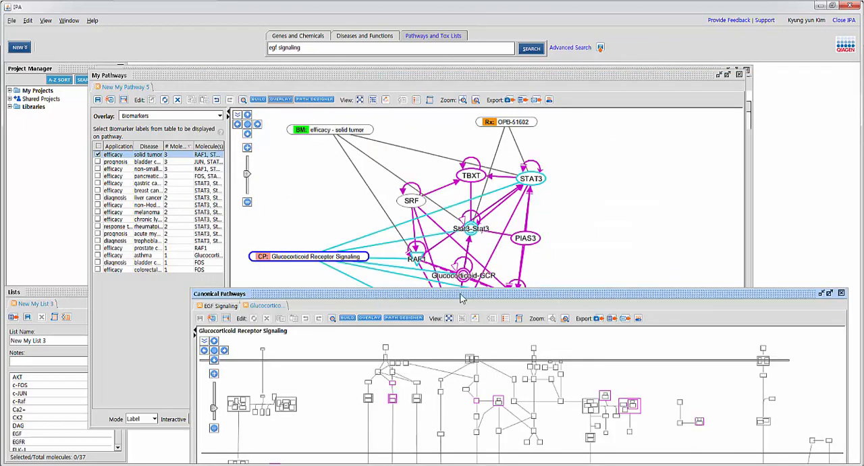
drag(463, 294, 410, 91)
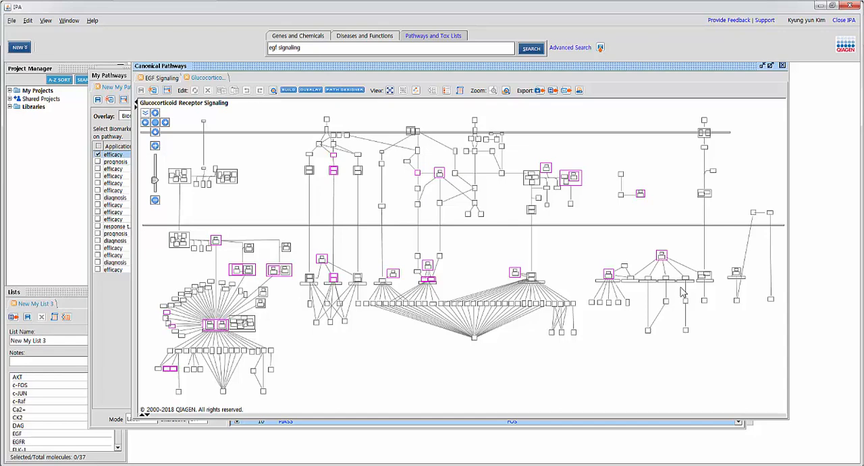
drag(715, 69, 706, 103)
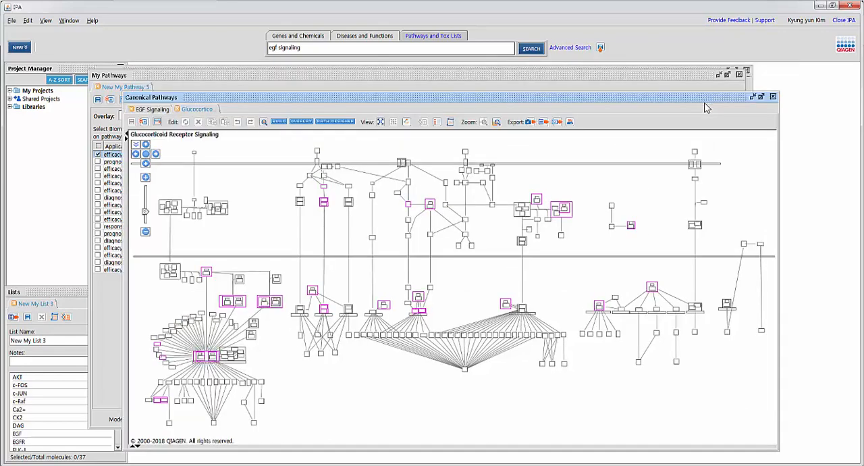
click(773, 97)
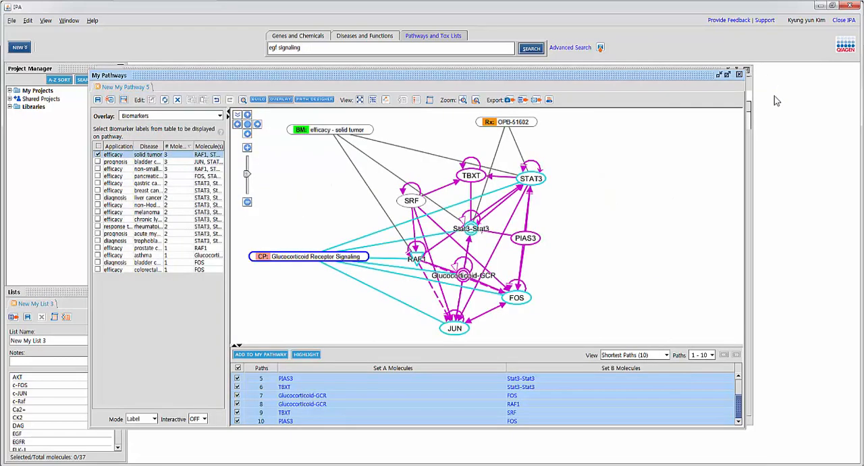
Step: Set SRF as activated with the MAP (Molecule Activity Predictor) overlay and start the upstream and downstream prediction
click(144, 117)
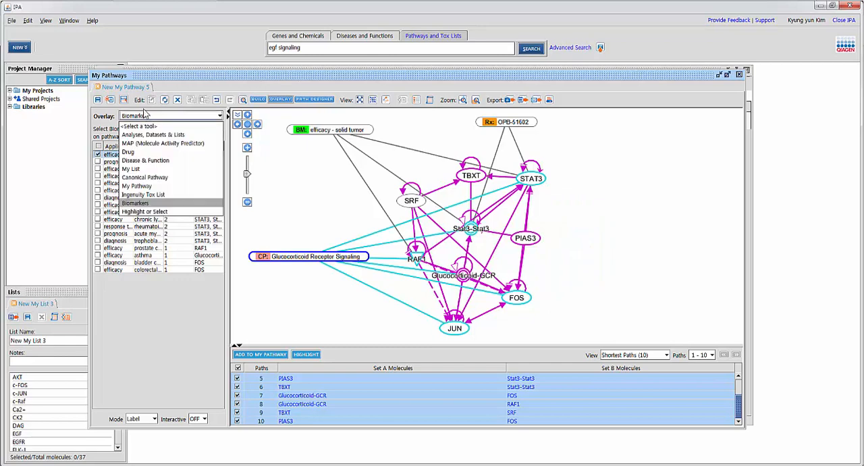
click(165, 144)
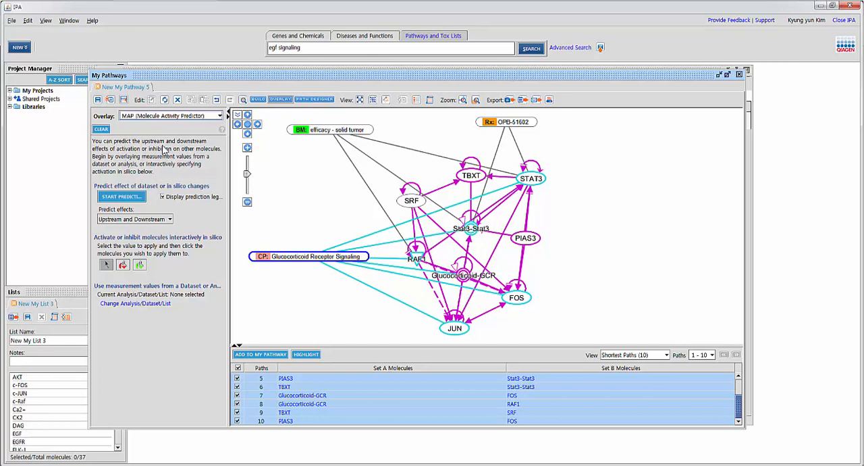
click(122, 267)
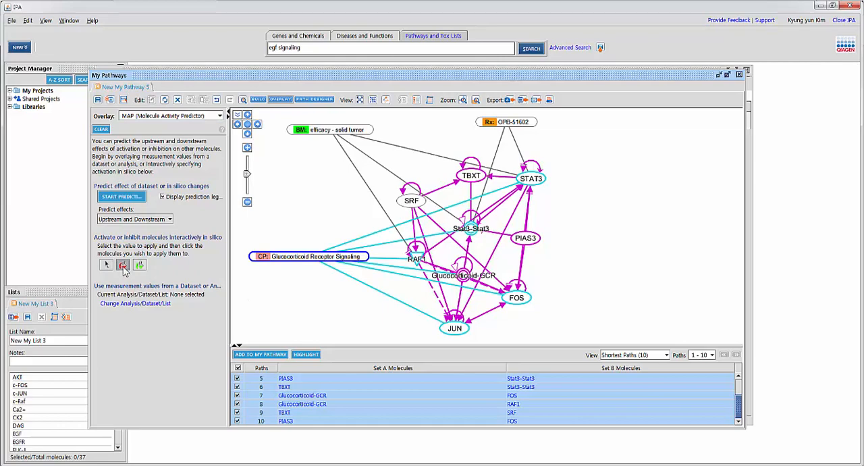
click(419, 201)
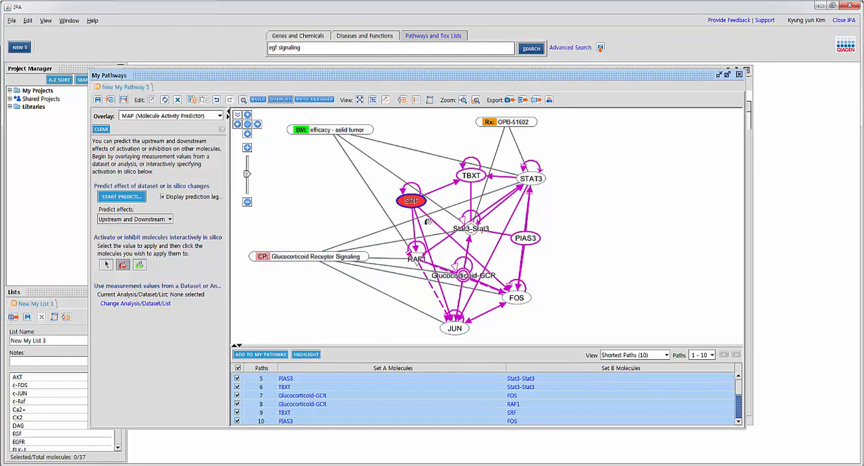
click(126, 196)
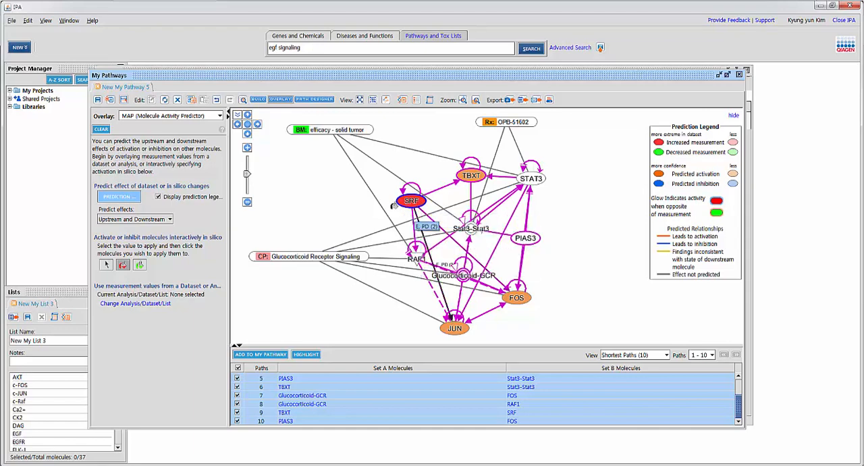
mouse_move(415, 200)
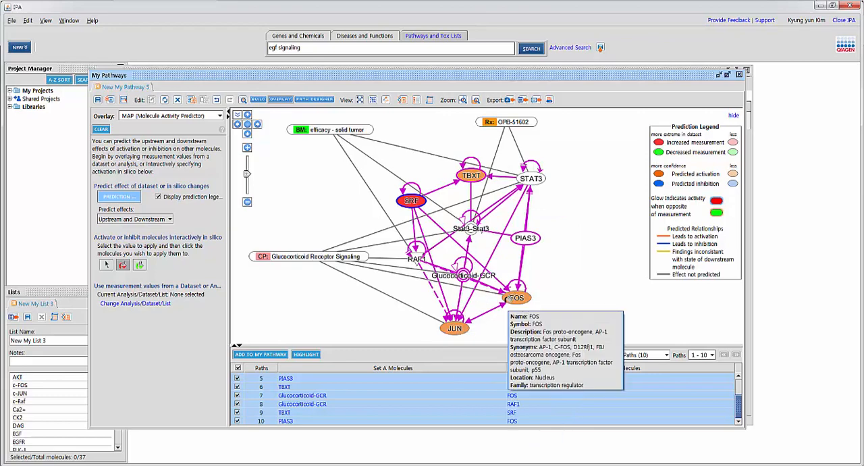
Step: Set PIAS3, Stat3-Stat3 and FOS as inhibited in the in silico activity prediction
click(140, 265)
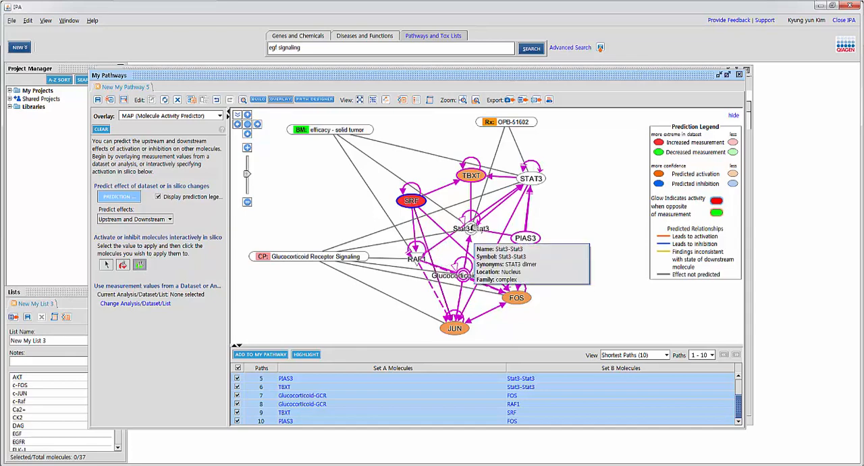
click(525, 237)
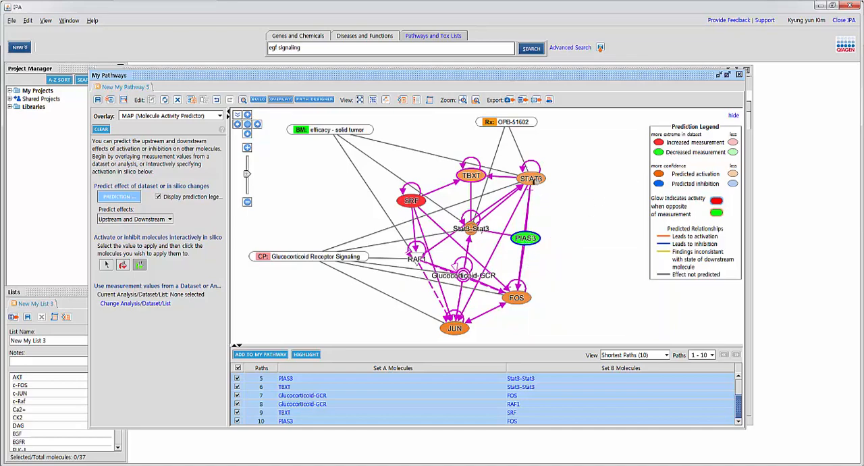
mouse_move(540, 180)
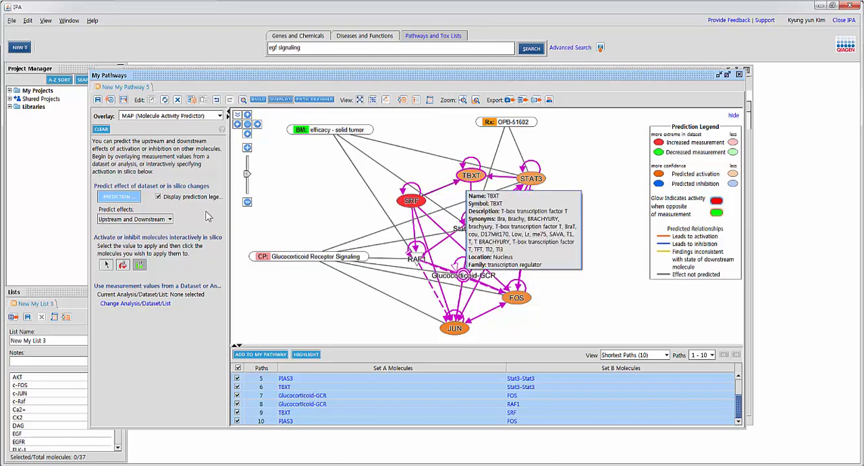
click(137, 267)
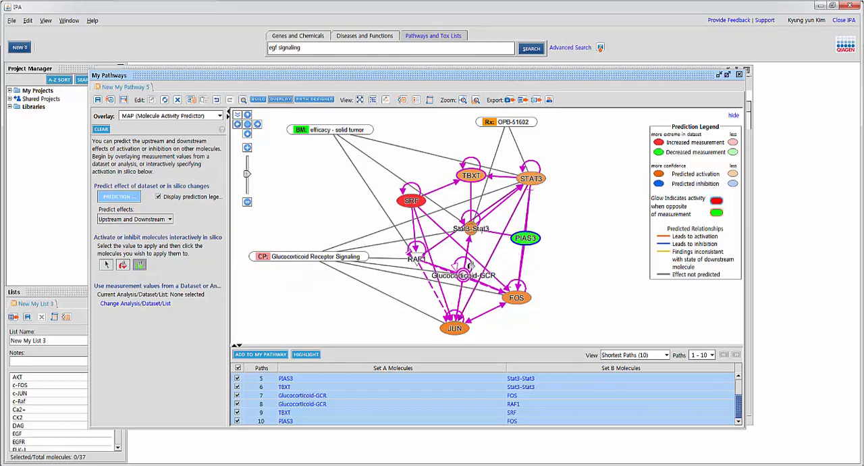
click(470, 228)
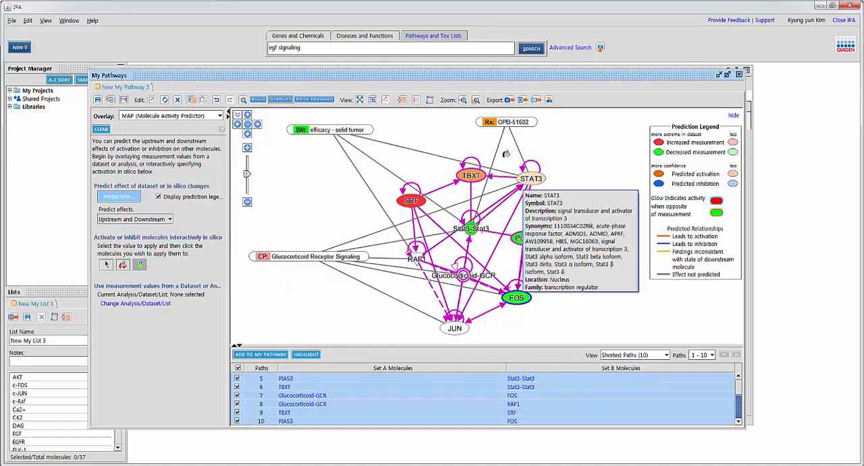
mouse_move(505, 311)
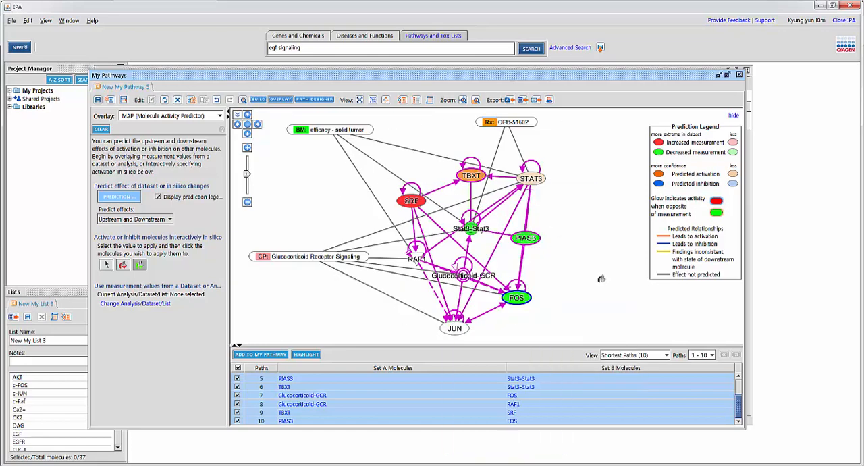
Step: Open the analysis, dataset or list selection for measurement values and close it without choosing anything
click(117, 304)
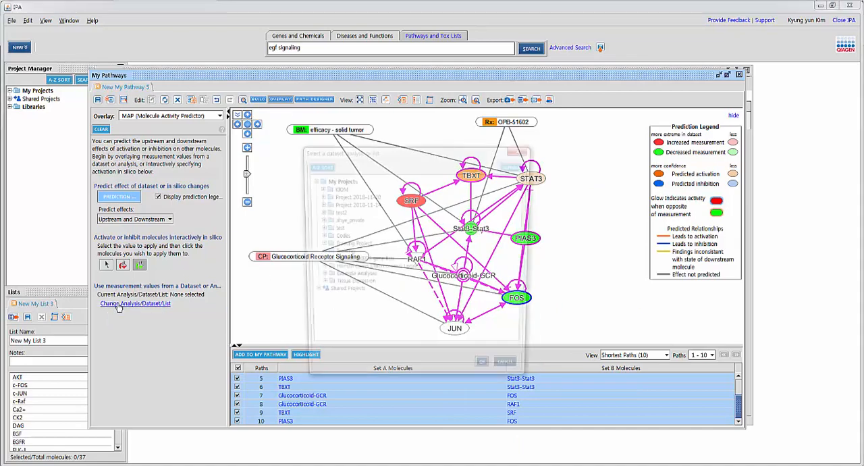
click(524, 149)
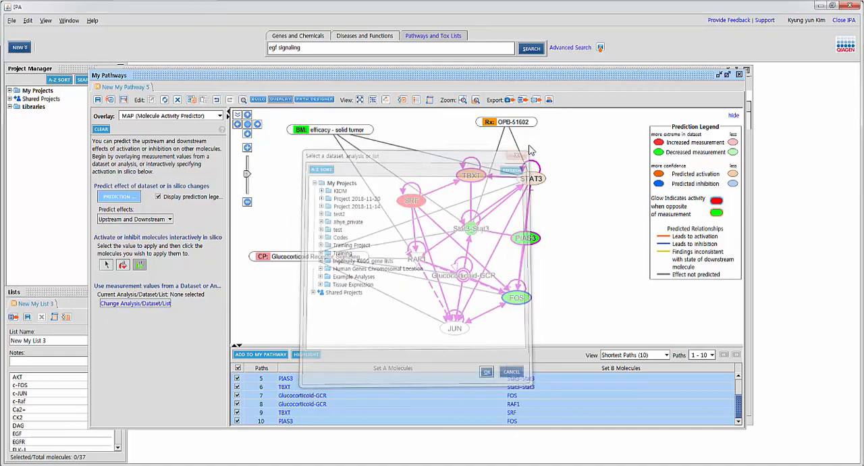